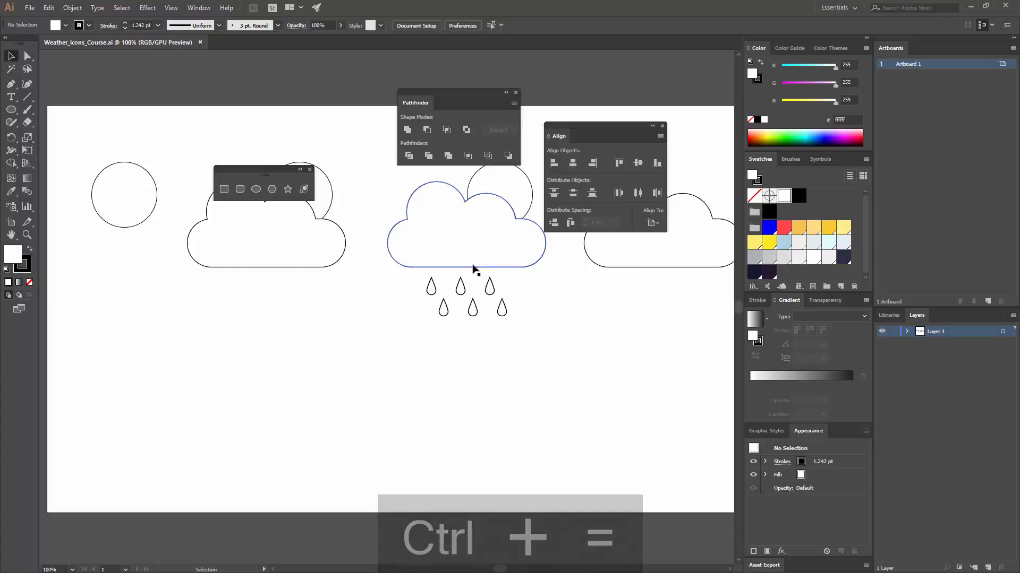
pyautogui.hotkey('ctrl', '-')
pyautogui.hotkey('ctrl', '-')
pyautogui.hotkey('ctrl', '-')
pyautogui.hotkey('ctrl', '=')
pyautogui.hotkey('ctrl', '=')
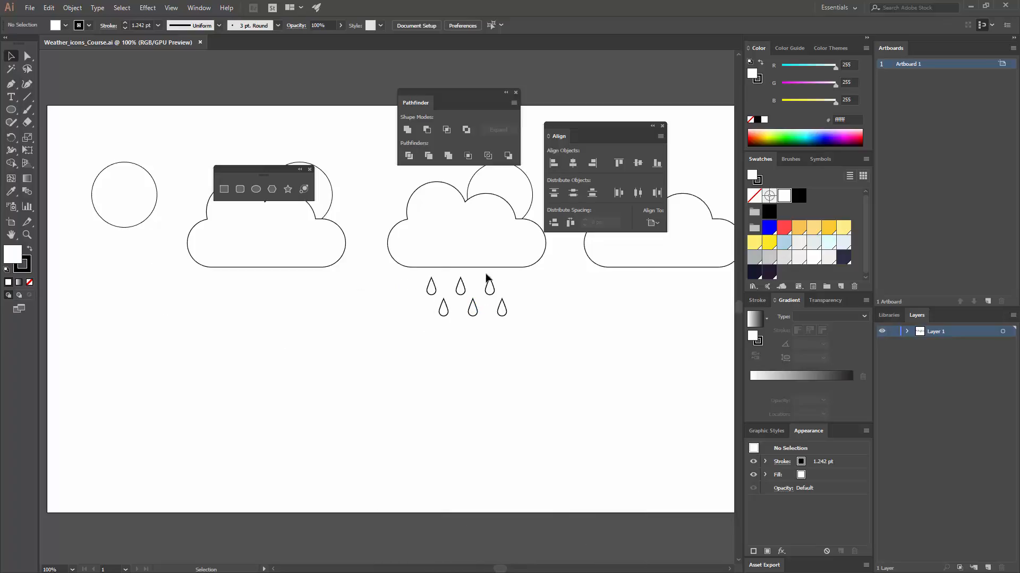
pyautogui.press('space')
pyautogui.moveTo(476, 310); pyautogui.dragTo(385, 373)
pyautogui.moveTo(551, 354); pyautogui.dragTo(667, 367)
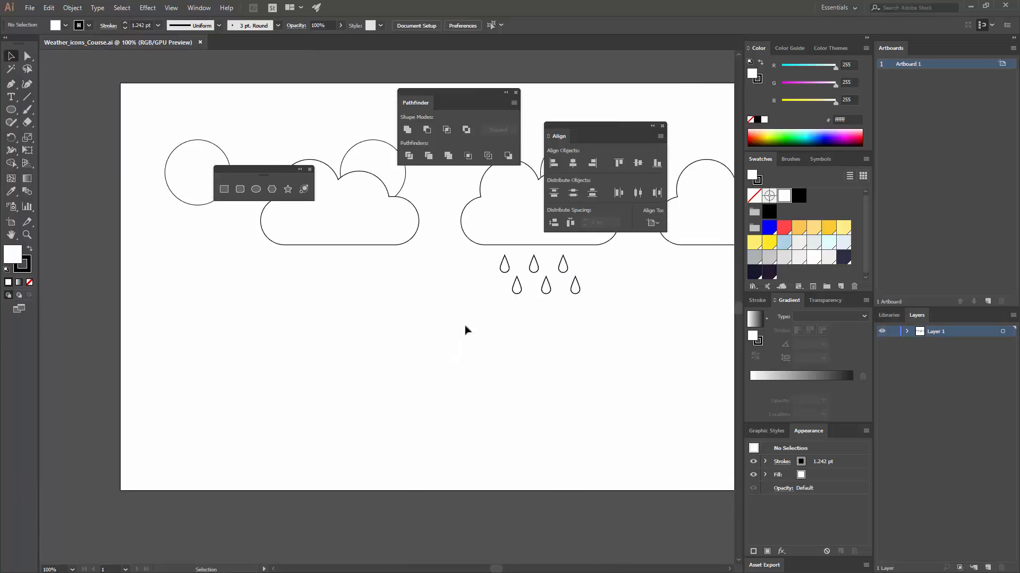
pyautogui.press('space')
pyautogui.moveTo(509, 332); pyautogui.dragTo(480, 350)
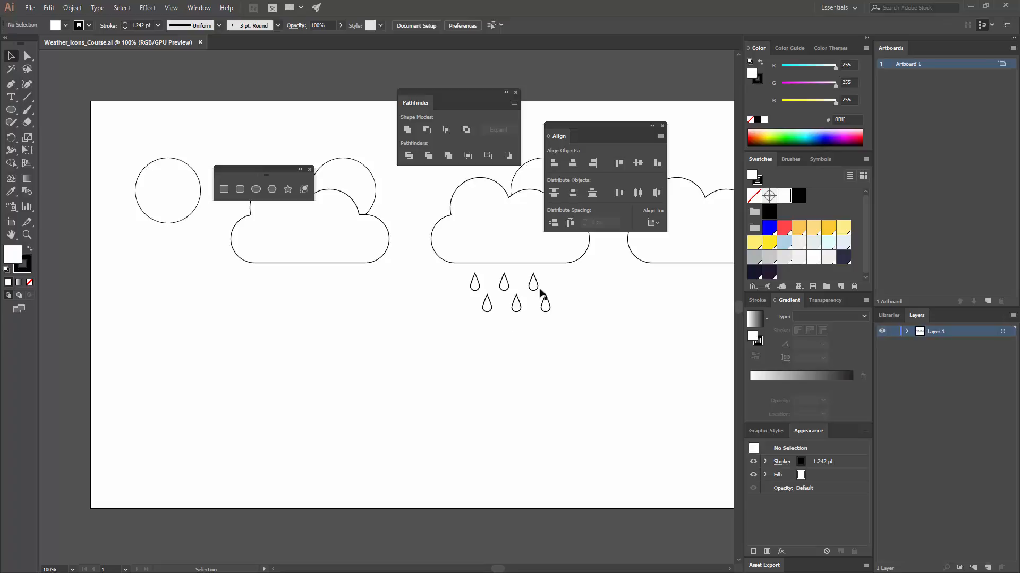
# - Duplicate the plain cloud at the end of the upper row into the empty area below the sun circle
pyautogui.click(695, 254)
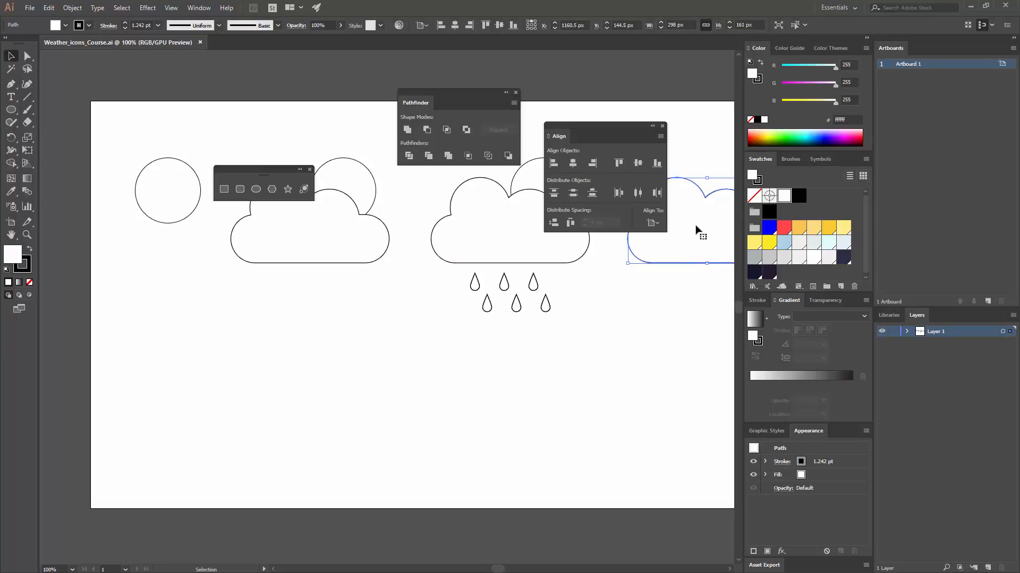
pyautogui.moveTo(698, 226); pyautogui.dragTo(213, 362)
pyautogui.click(353, 402)
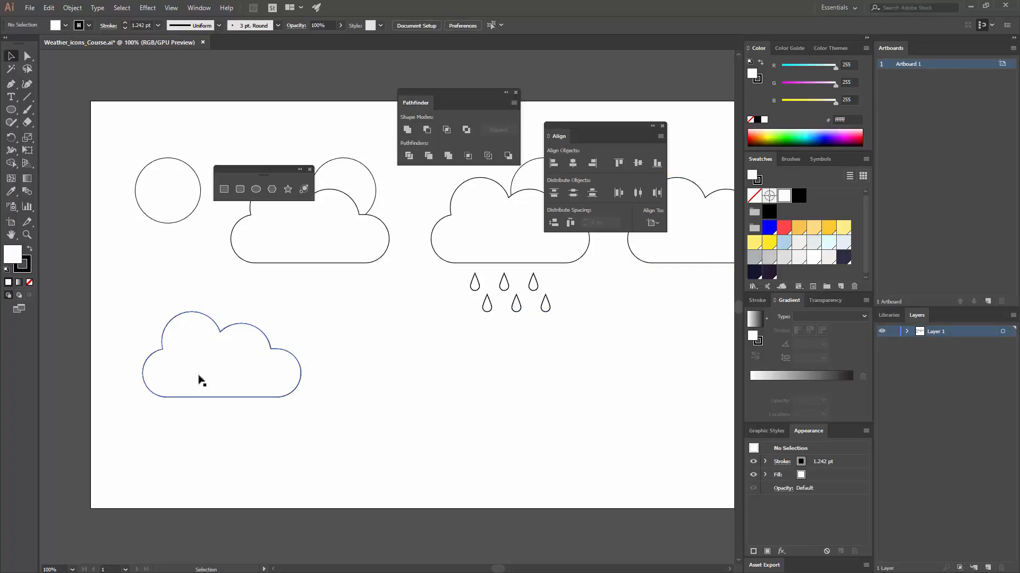
# - Draw a closed seven-corner lightning bolt with the Pen tool, starting inside the new cloud and ending in a point below it
pyautogui.click(11, 84)
pyautogui.click(196, 380)
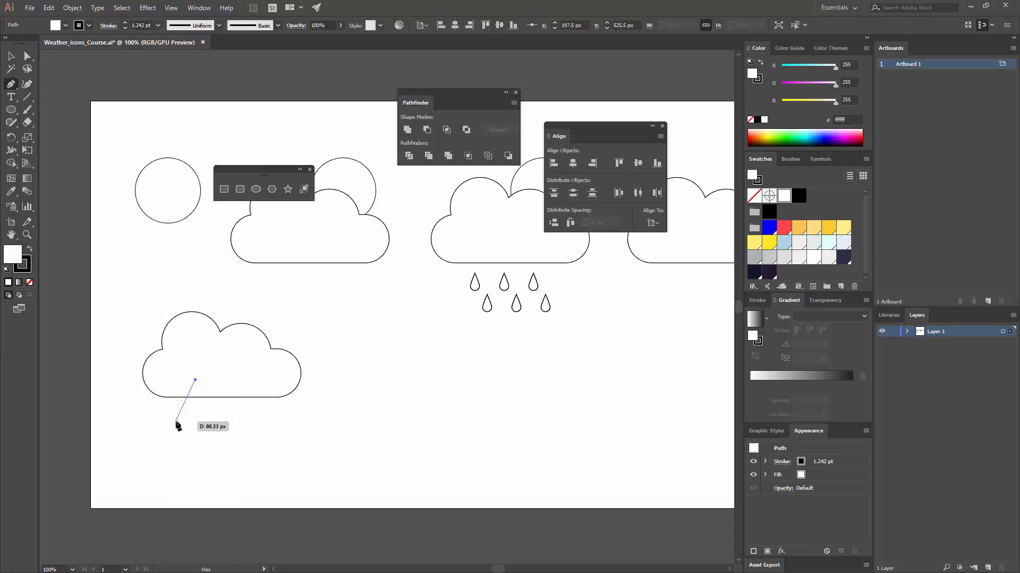
pyautogui.click(175, 422)
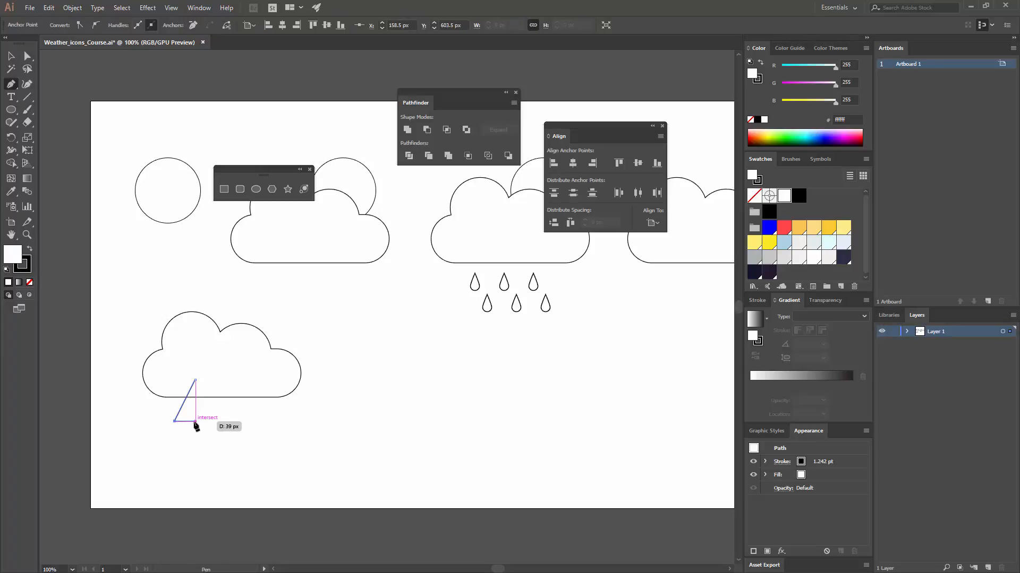
pyautogui.click(189, 421)
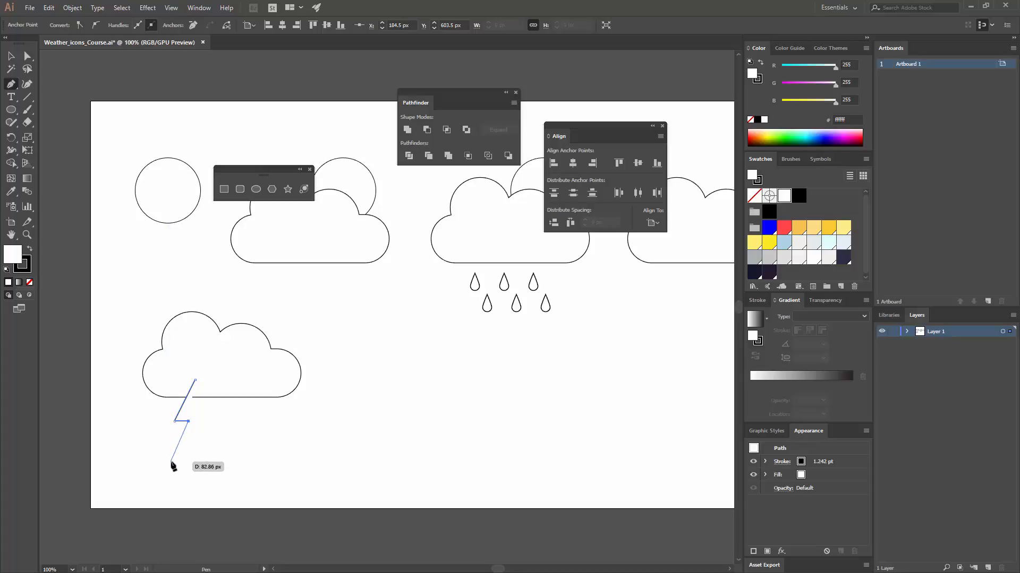
pyautogui.click(171, 461)
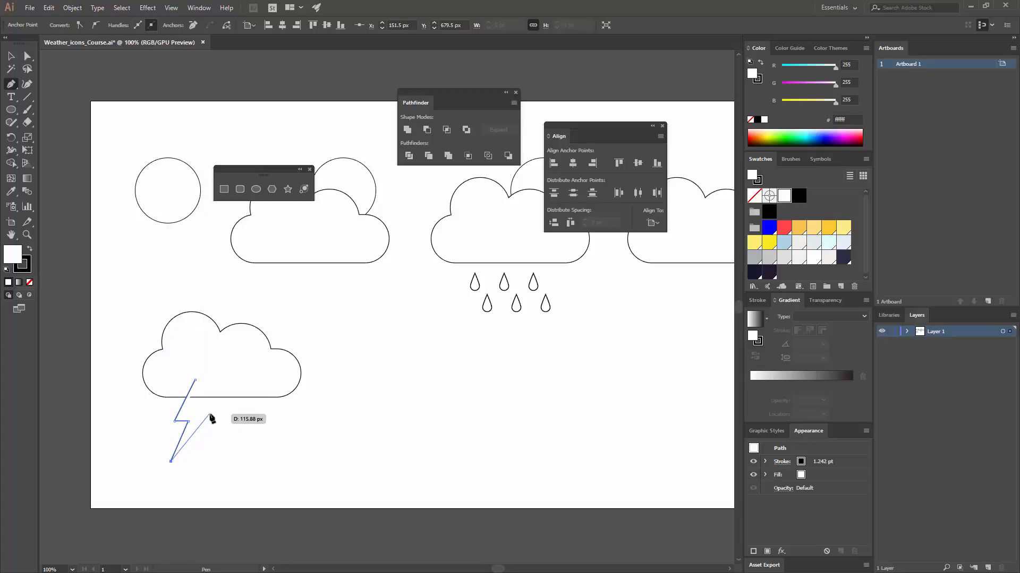
pyautogui.click(211, 412)
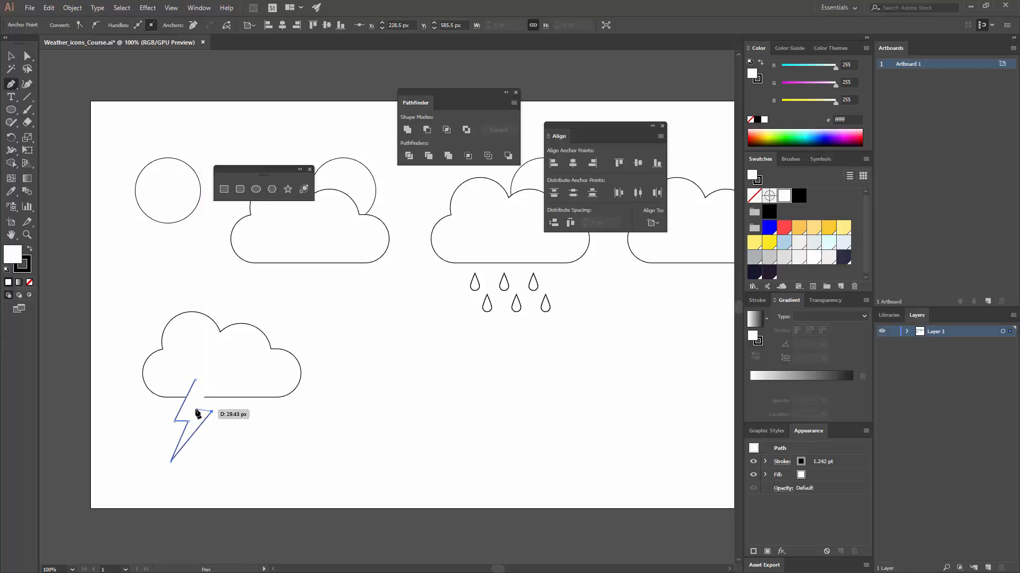
pyautogui.click(190, 411)
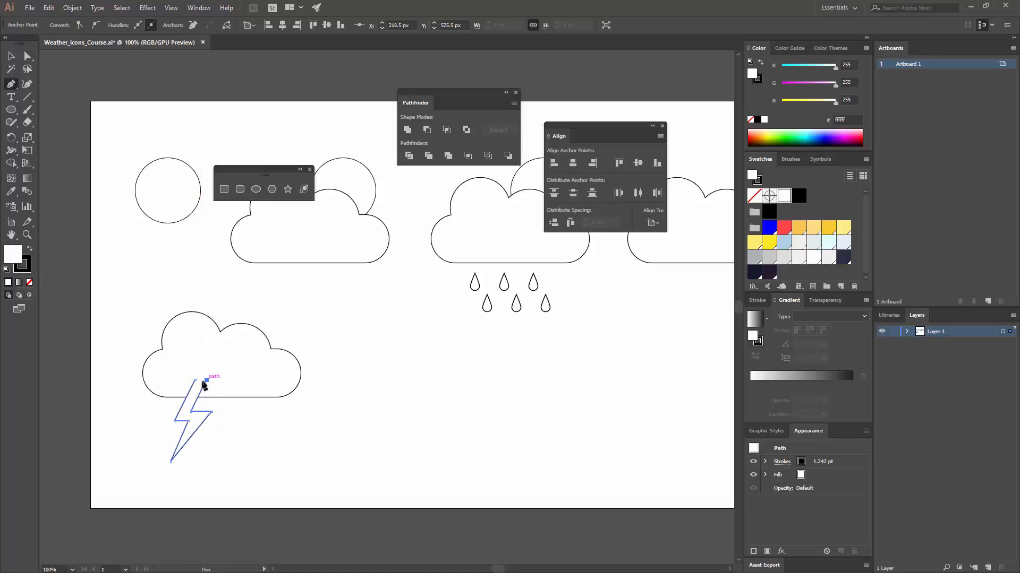
pyautogui.click(206, 380)
pyautogui.hotkey('ctrl', 'z')
pyautogui.click(341, 394)
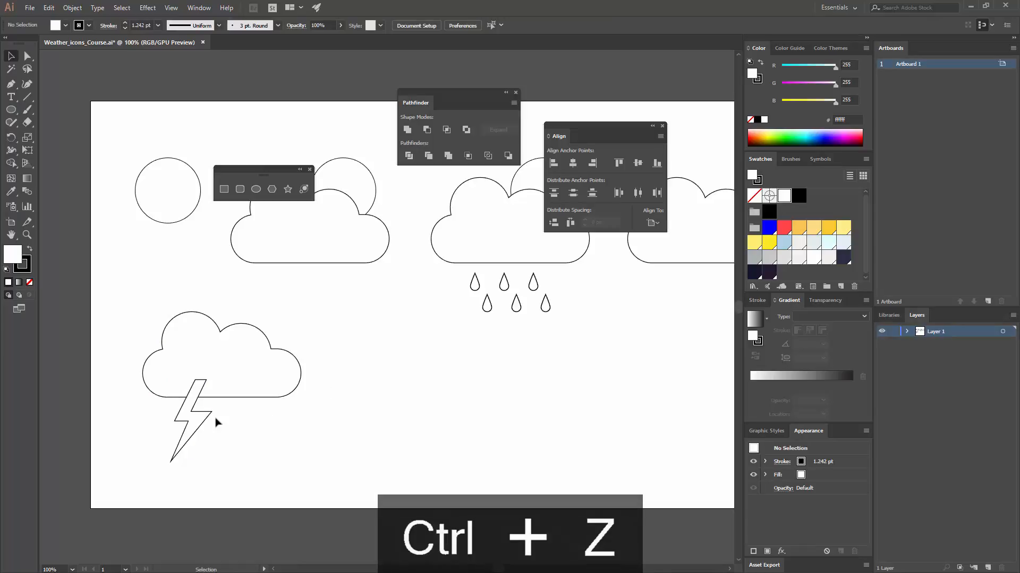
# - Widen the upper part of the lightning bolt by moving its inner right corner and its upper right corner slightly to the right
pyautogui.hotkey('ctrl', '=')
pyautogui.moveTo(226, 396); pyautogui.dragTo(515, 238)
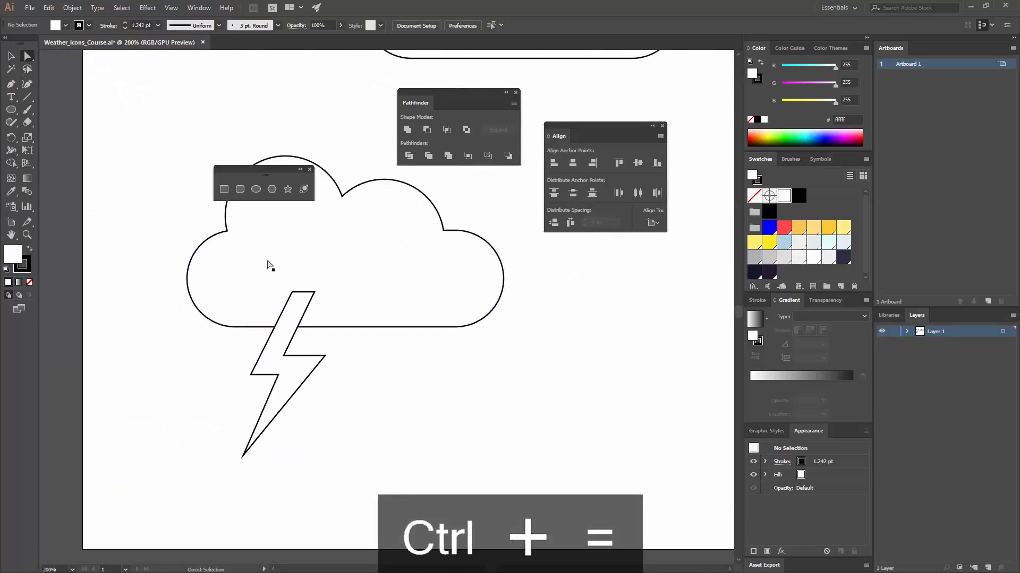
pyautogui.click(285, 356)
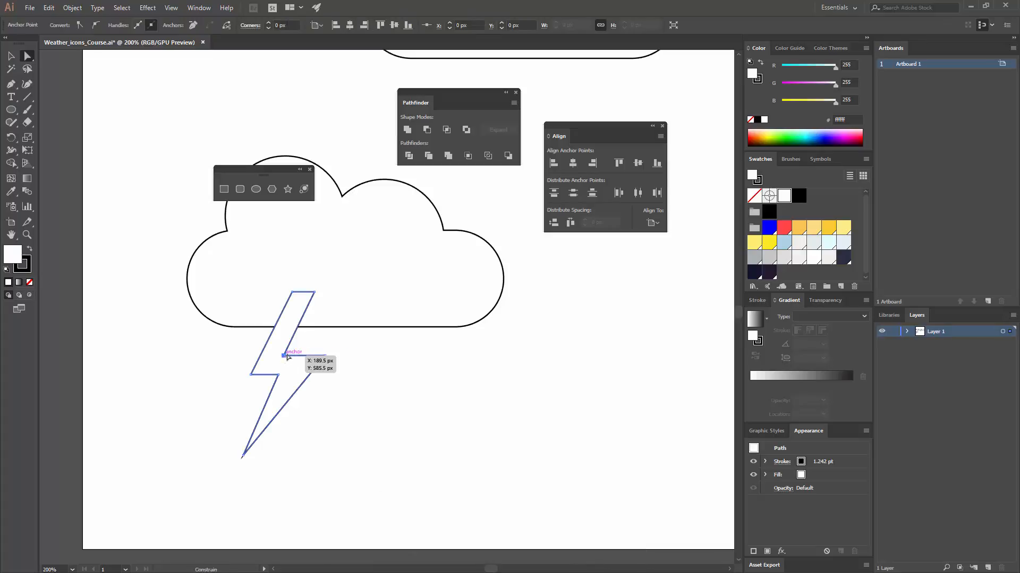
pyautogui.moveTo(287, 358); pyautogui.dragTo(295, 357)
pyautogui.moveTo(315, 292); pyautogui.dragTo(326, 296)
pyautogui.press('v')
pyautogui.click(321, 437)
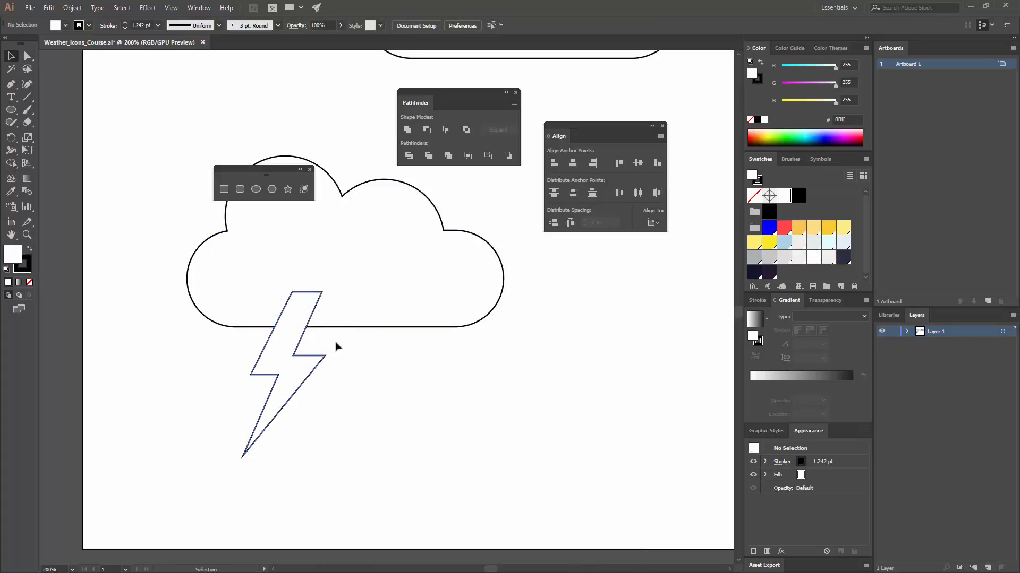
# - Send the lightning bolt behind the cloud and centre the bolt and cloud horizontally on each other
pyautogui.click(278, 346)
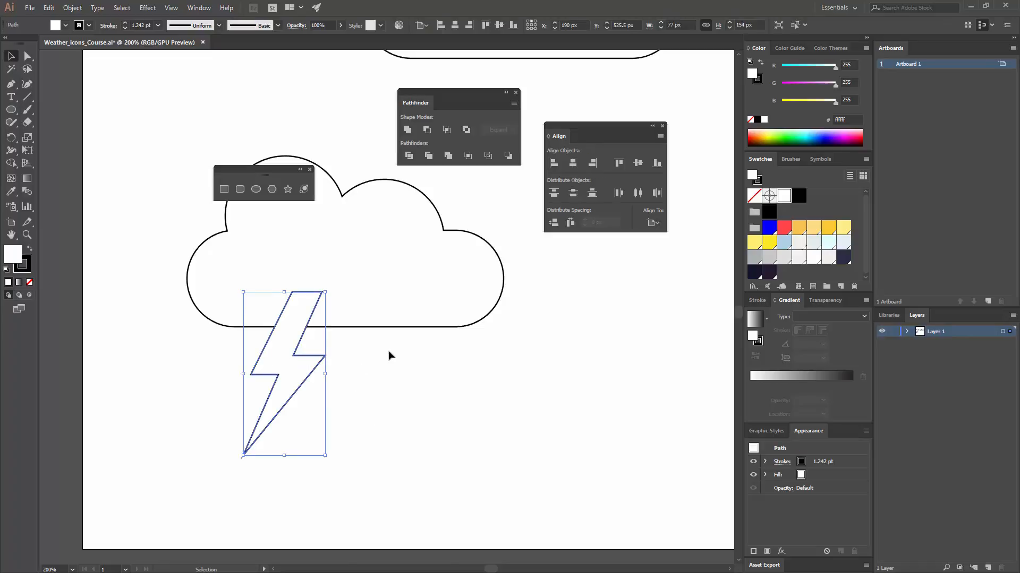
pyautogui.hotkey('ctrl', 'shift', '[')
pyautogui.click(383, 366)
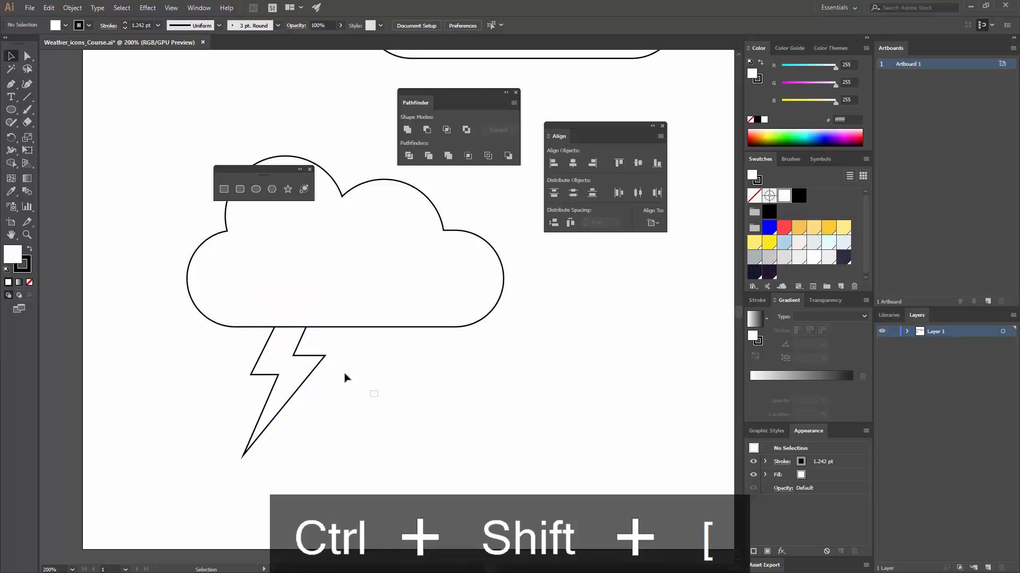
pyautogui.moveTo(345, 378); pyautogui.dragTo(314, 337)
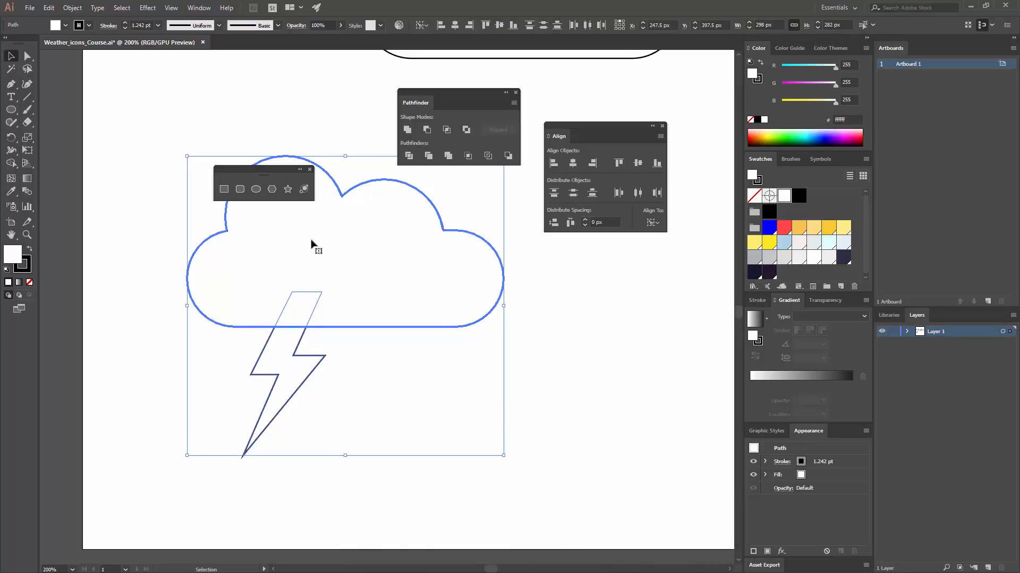
pyautogui.click(454, 25)
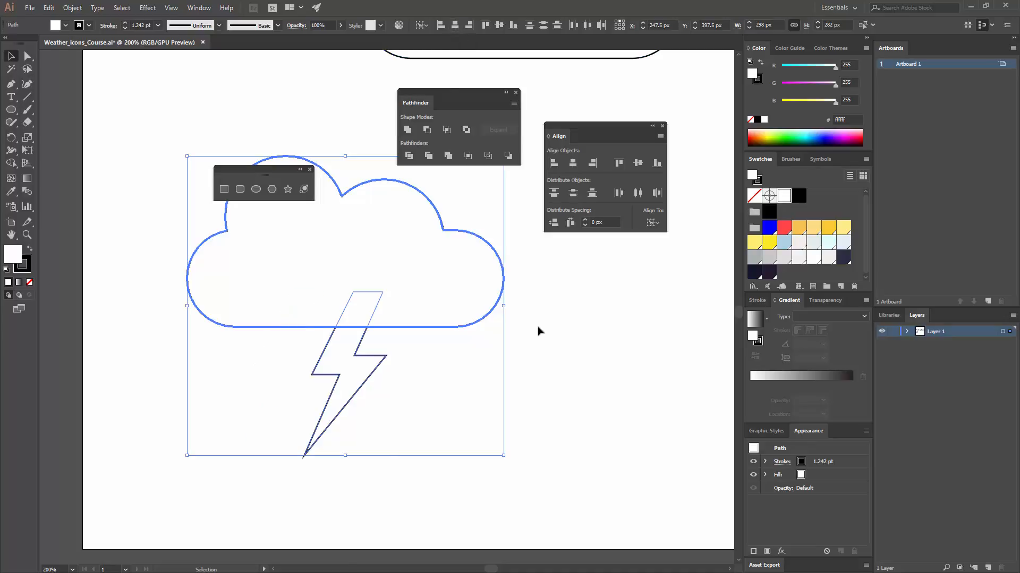
pyautogui.click(538, 327)
pyautogui.moveTo(540, 328); pyautogui.dragTo(537, 393)
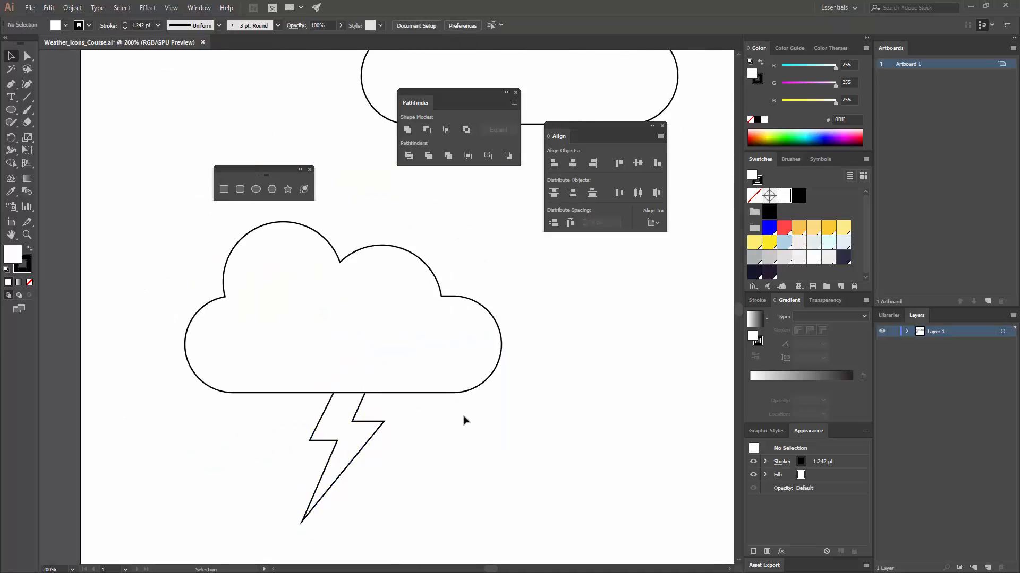
# - Duplicate the lightning icon's cloud, without the bolt, into the space to its right at the same height
pyautogui.hotkey('ctrl', '-')
pyautogui.hotkey('ctrl', '-')
pyautogui.hotkey('ctrl', '-')
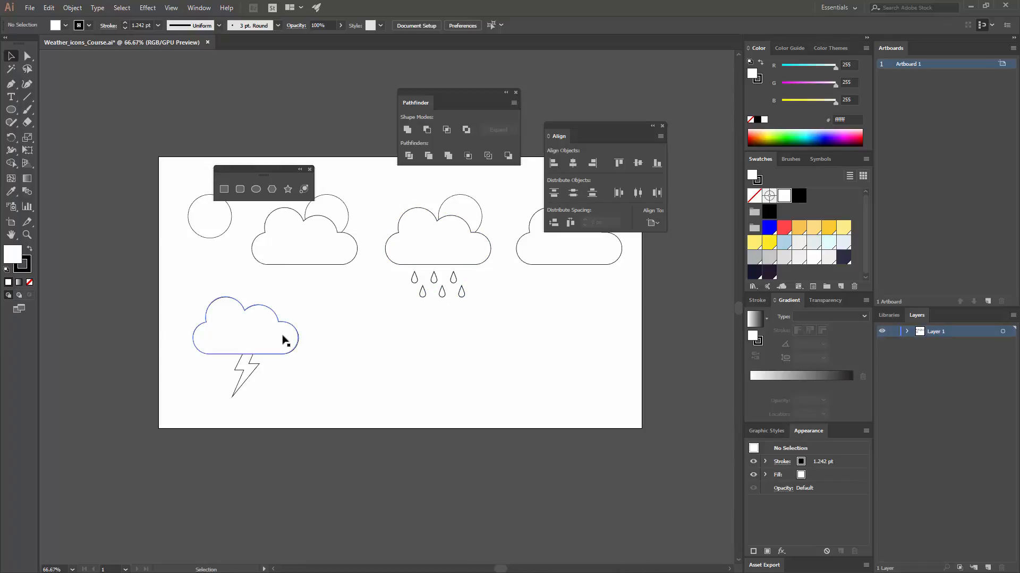
pyautogui.moveTo(221, 327); pyautogui.dragTo(342, 327)
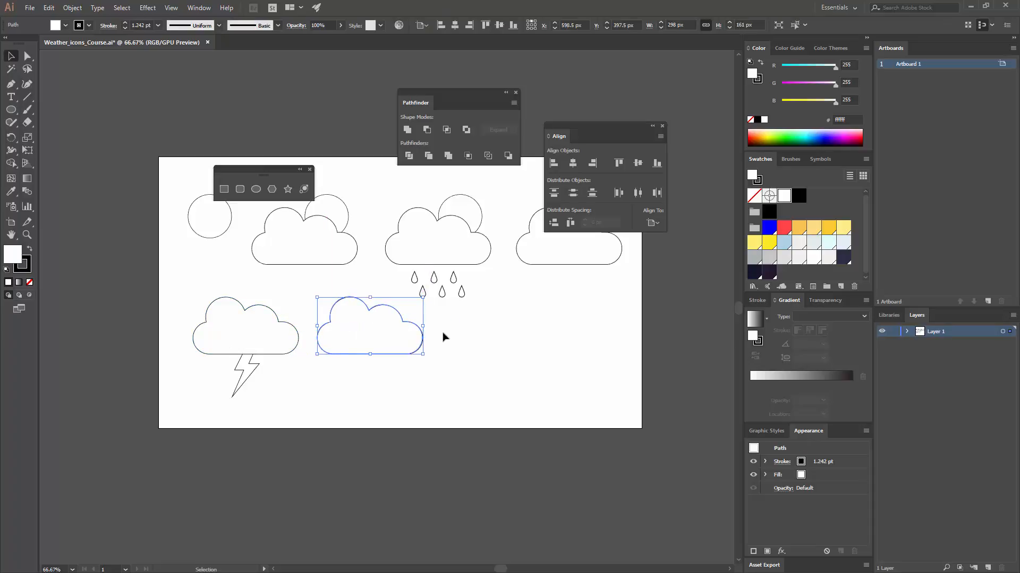
pyautogui.click(444, 335)
# - Draw a circle about 18 px in diameter just below the left part of the copied cloud
pyautogui.hotkey('ctrl', '=')
pyautogui.hotkey('ctrl', '=')
pyautogui.hotkey('ctrl', '=')
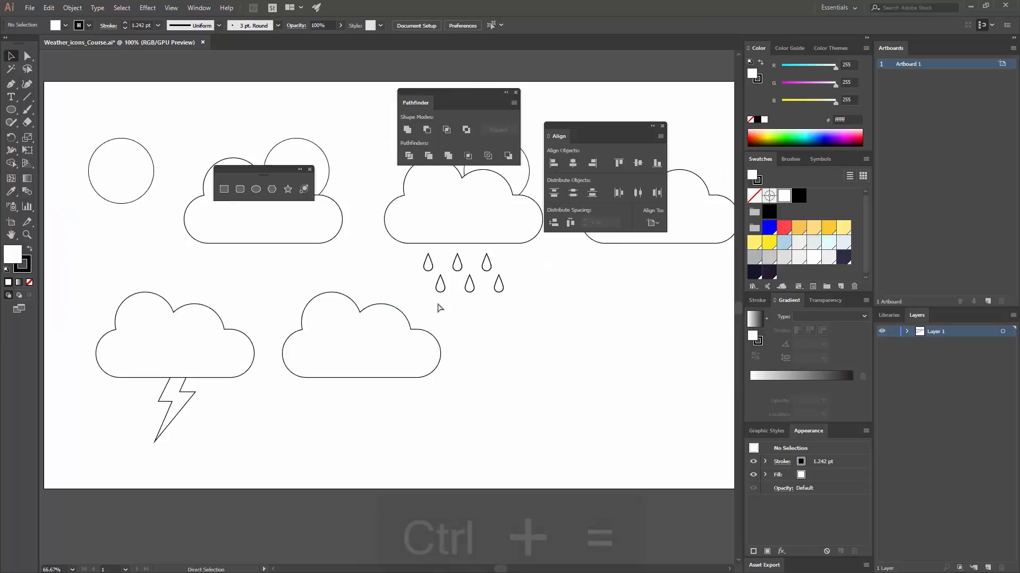
pyautogui.moveTo(384, 362); pyautogui.dragTo(389, 263)
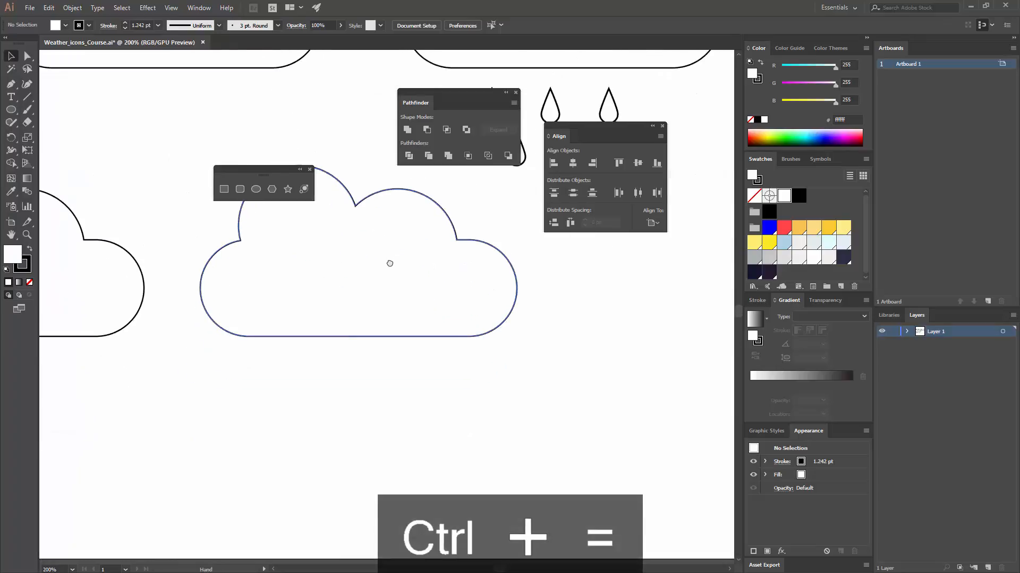
pyautogui.click(255, 189)
pyautogui.moveTo(280, 363); pyautogui.dragTo(324, 374)
pyautogui.press('v')
pyautogui.click(364, 380)
# - Duplicate the circle three times to the right, about 47 px apart, to form a row of four
pyautogui.click(313, 420)
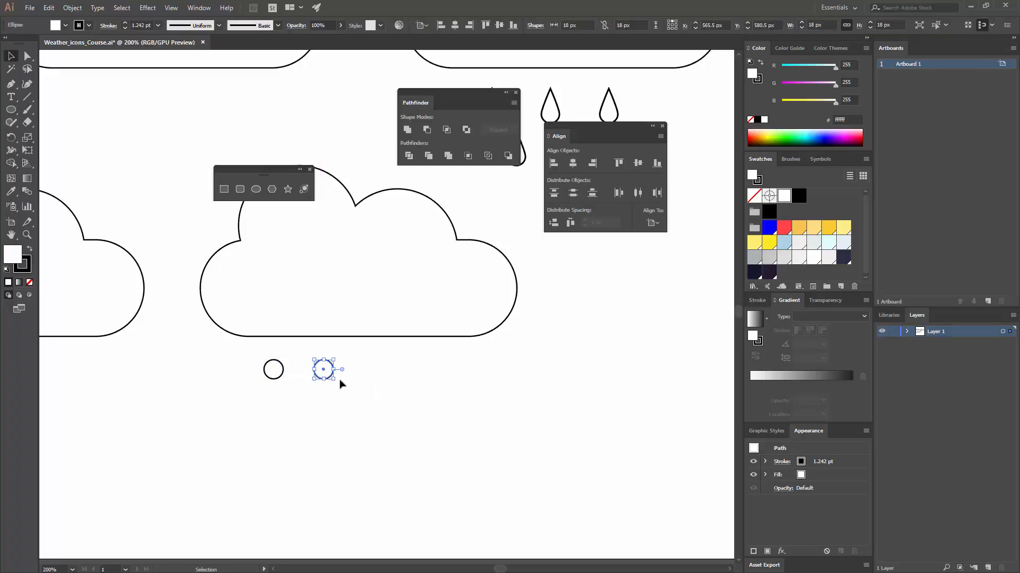
pyautogui.hotkey('ctrl', 'd')
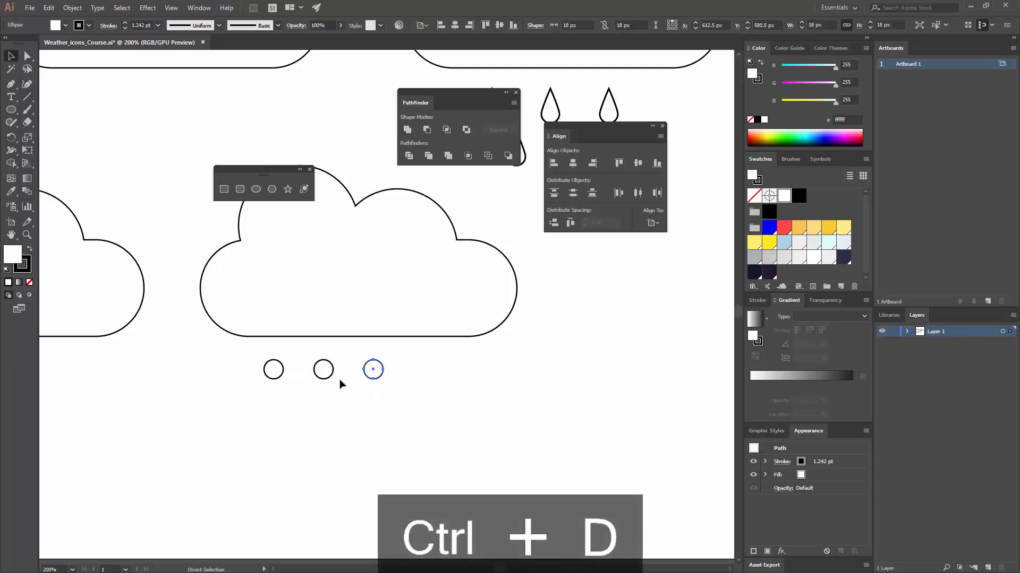
pyautogui.hotkey('ctrl', 'd')
pyautogui.click(479, 380)
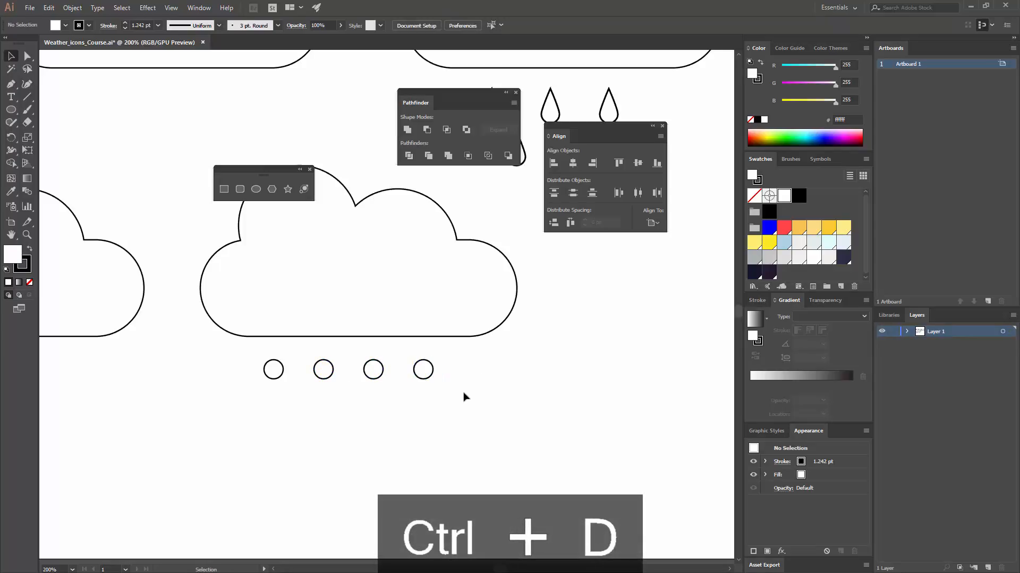
# - Duplicate the grouped row of circles about 29 px right and 30 px down, and group both rows together
pyautogui.moveTo(463, 398); pyautogui.dragTo(206, 368)
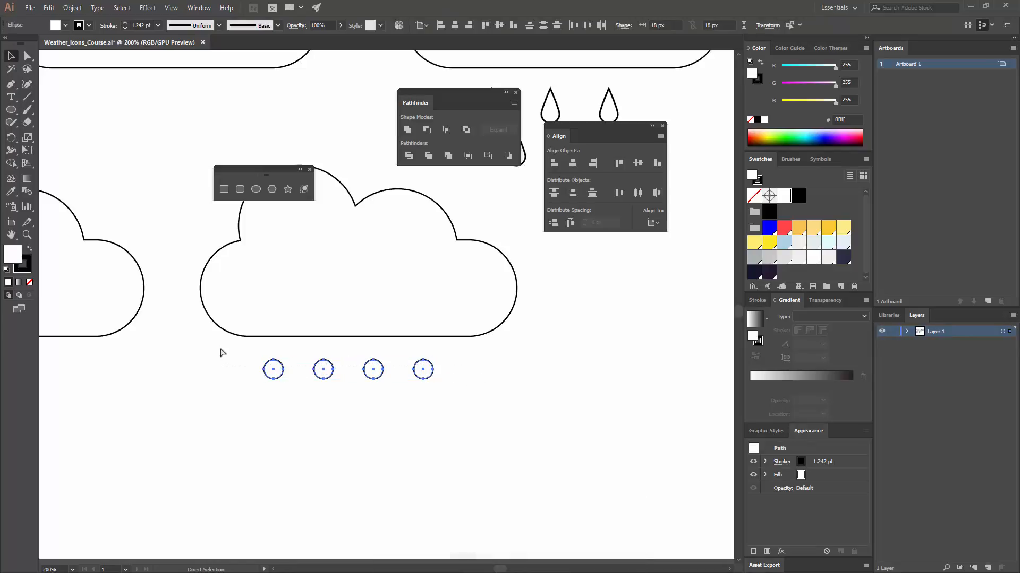
pyautogui.hotkey('ctrl', 'g')
pyautogui.moveTo(323, 372); pyautogui.dragTo(355, 405)
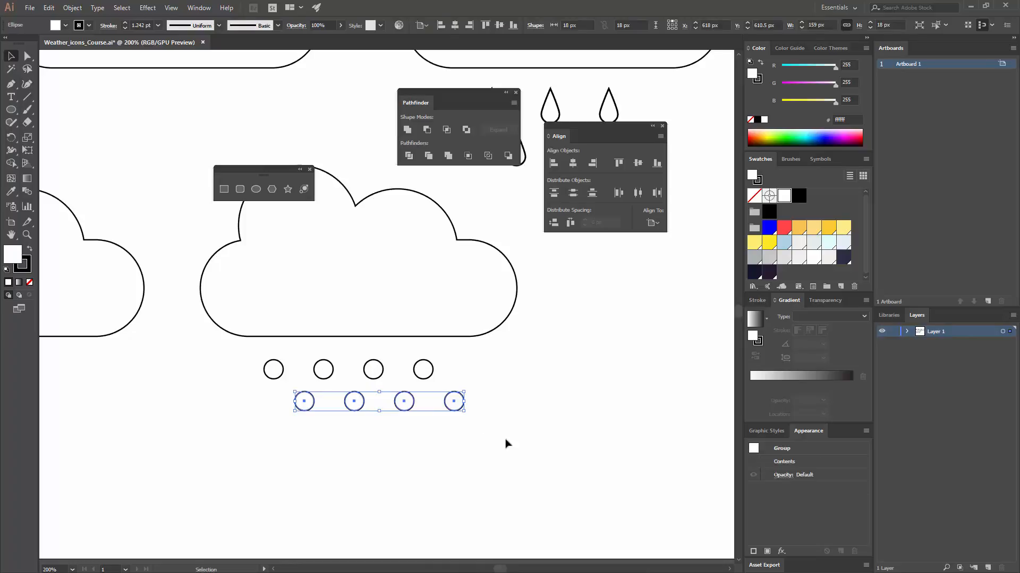
pyautogui.moveTo(511, 447); pyautogui.dragTo(211, 355)
pyautogui.hotkey('ctrl', 'g')
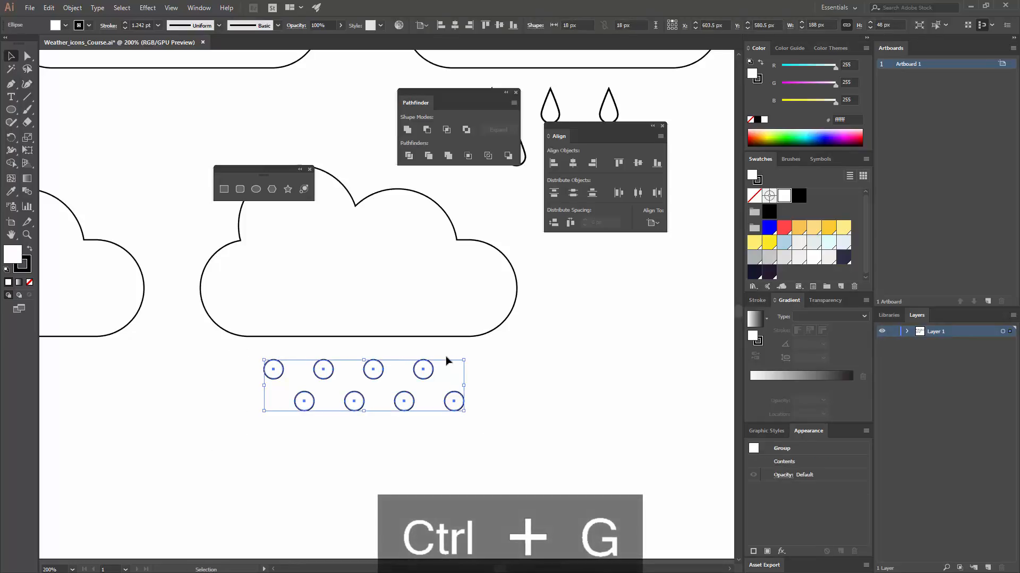
# - Centre the group of circles horizontally under the cloud above it
pyautogui.keyDown('shift'); pyautogui.click(377, 273); pyautogui.keyUp('shift')
pyautogui.click(381, 276)
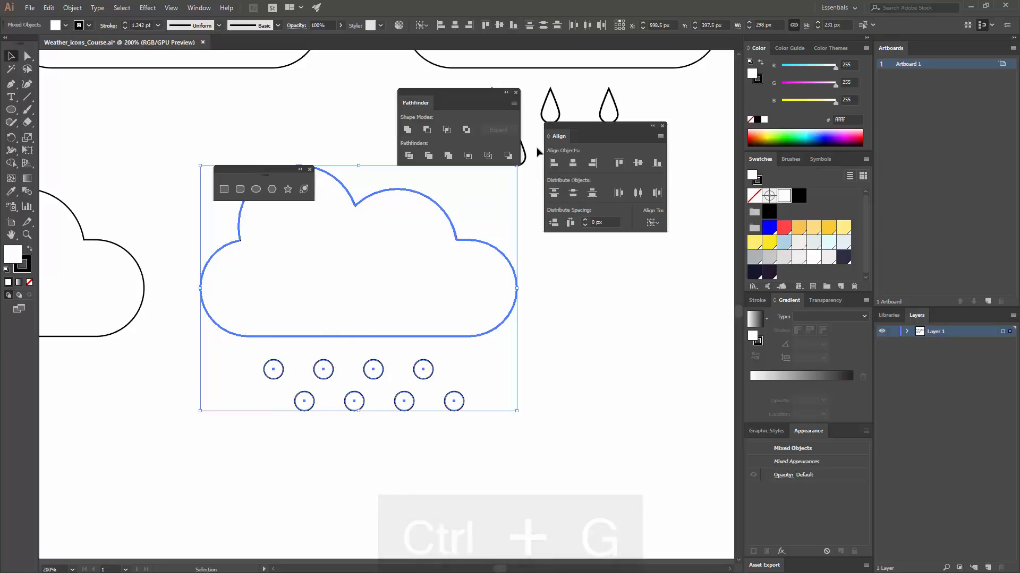
pyautogui.click(460, 30)
pyautogui.click(555, 336)
# - Duplicate the snow icon's cloud, without its circles, into the free space to its right at the same height
pyautogui.hotkey('ctrl', '-')
pyautogui.hotkey('ctrl', '-')
pyautogui.hotkey('ctrl', '-')
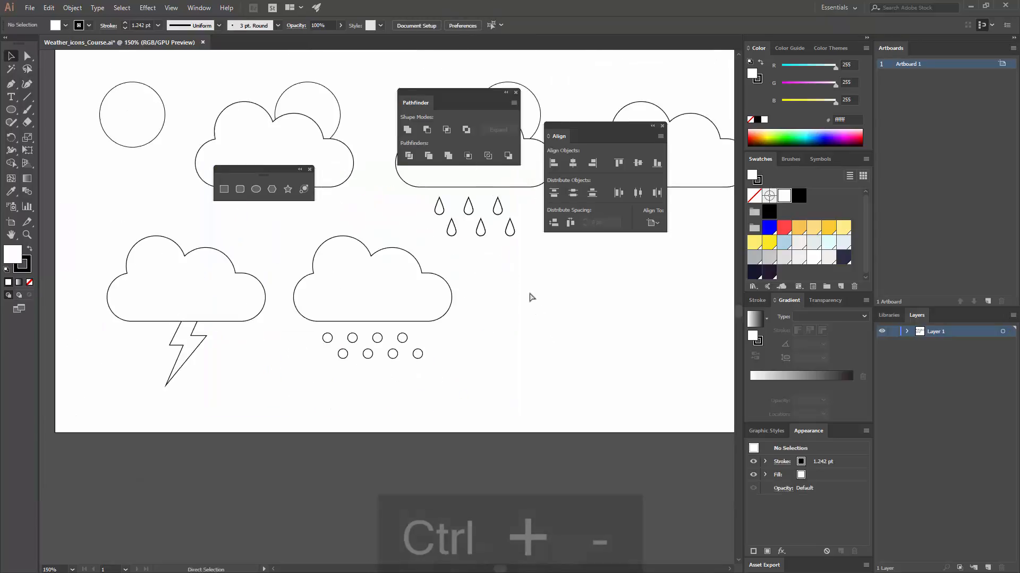
pyautogui.moveTo(427, 350); pyautogui.dragTo(396, 360)
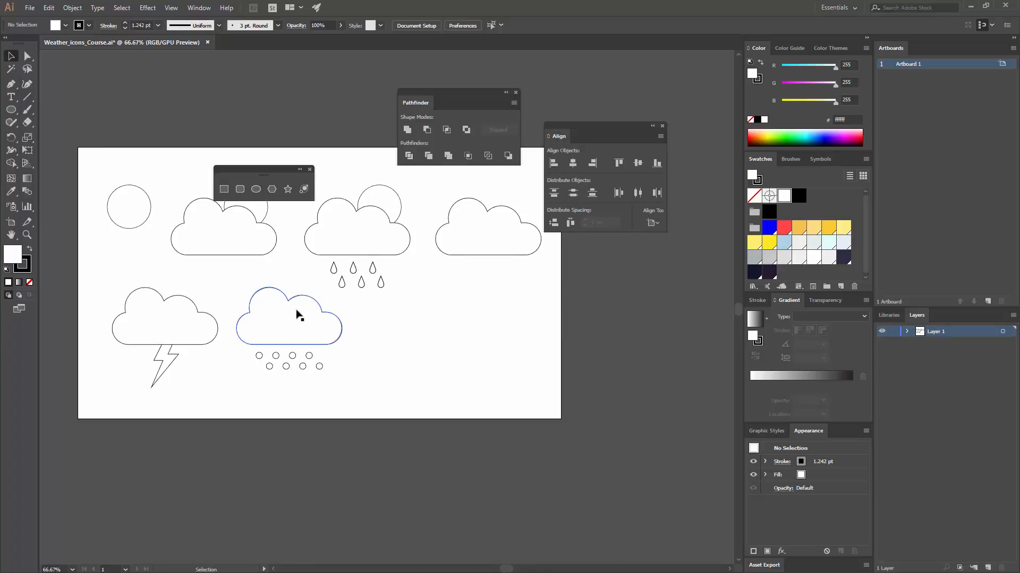
pyautogui.moveTo(273, 328); pyautogui.dragTo(406, 340)
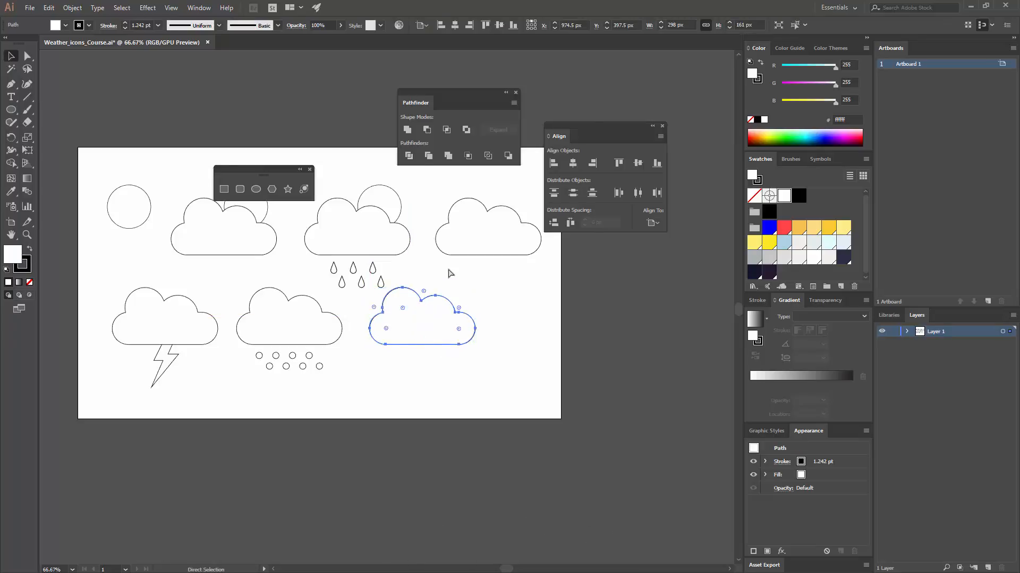
pyautogui.hotkey('ctrl', '=')
pyautogui.hotkey('ctrl', '=')
pyautogui.moveTo(424, 283); pyautogui.dragTo(364, 338)
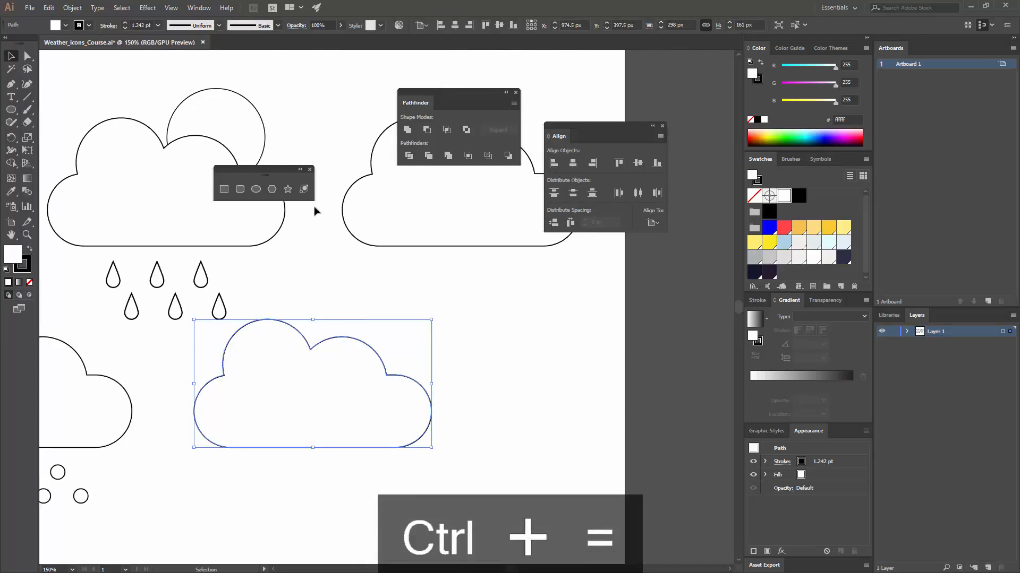
# - Duplicate the rain icon's sun circle and place the copy behind the upper right of the new lower-row cloud
pyautogui.click(328, 302)
pyautogui.click(212, 108)
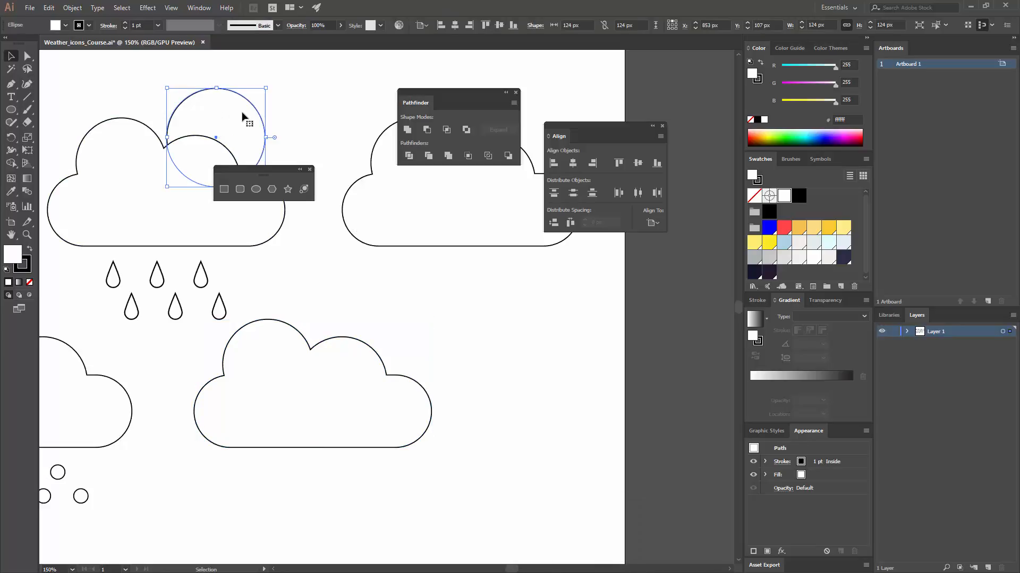
pyautogui.moveTo(241, 121); pyautogui.dragTo(403, 314)
pyautogui.click(457, 313)
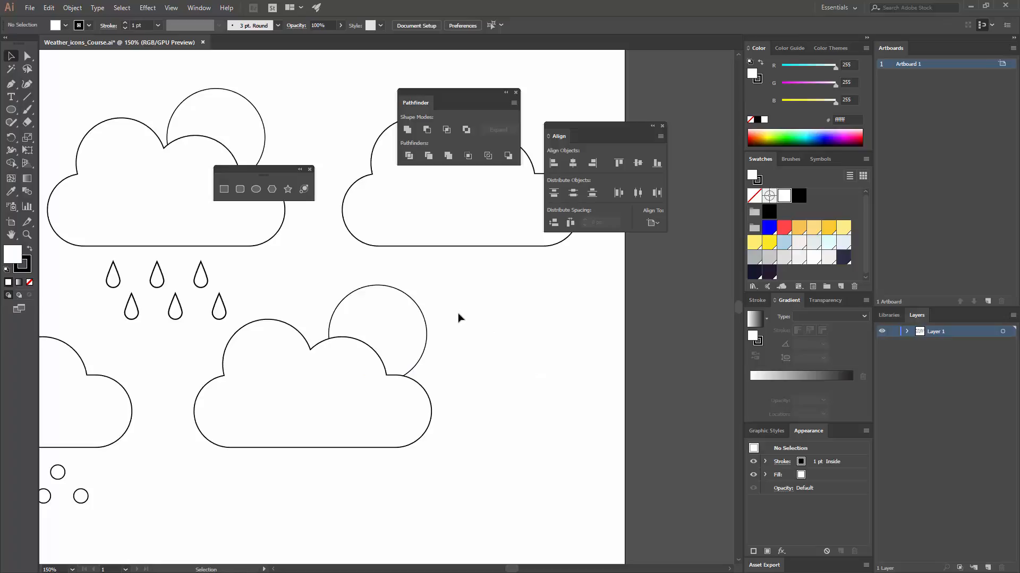
# - Duplicate the new cloud's circle, scale the copy to about 88 px and place it over the original's upper right edge
pyautogui.moveTo(382, 332); pyautogui.dragTo(416, 310)
pyautogui.moveTo(466, 263); pyautogui.dragTo(435, 293)
pyautogui.moveTo(410, 330)
pyautogui.mouseDown()
pyautogui.moveTo(417, 316)
pyautogui.moveTo(408, 321)
pyautogui.mouseUp()
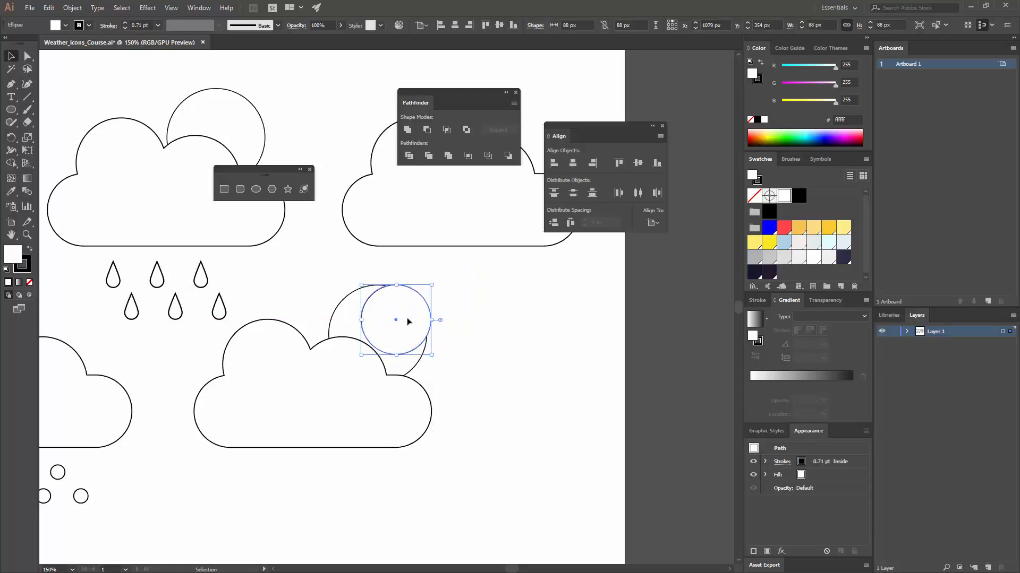
pyautogui.click(489, 375)
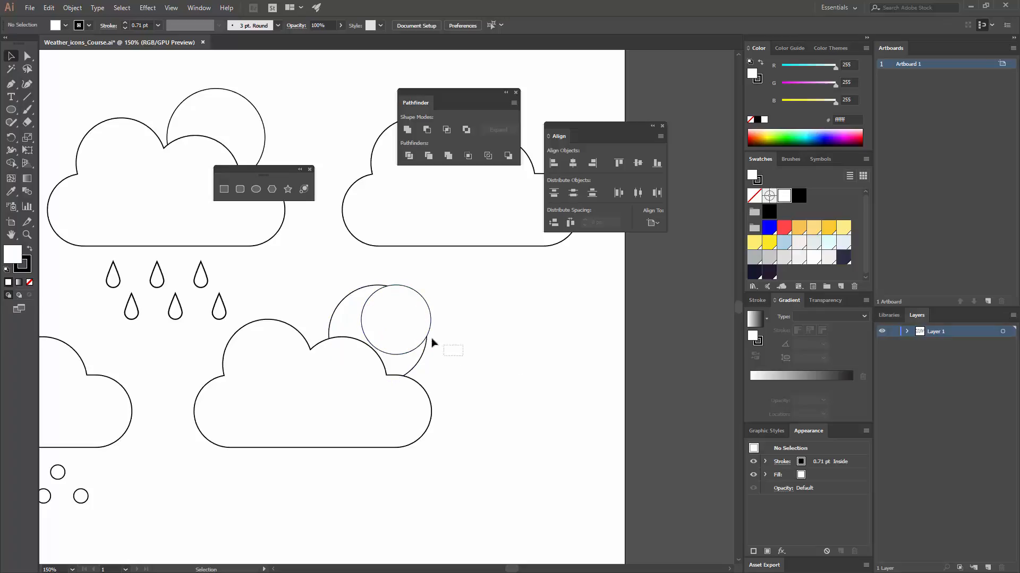
# - Subtract the smaller circle from the larger one to form a crescent moon, and shift the moon slightly up and right behind the cloud
pyautogui.moveTo(432, 342)
pyautogui.mouseDown()
pyautogui.moveTo(408, 317)
pyautogui.moveTo(427, 332)
pyautogui.mouseUp()
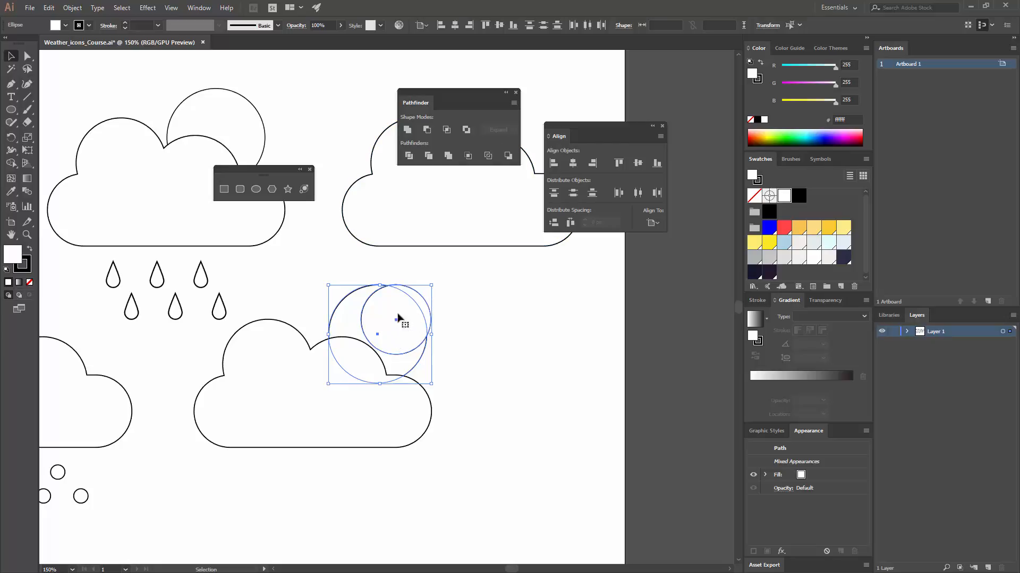
pyautogui.click(426, 132)
pyautogui.click(448, 364)
pyautogui.moveTo(414, 363); pyautogui.dragTo(421, 358)
pyautogui.click(469, 344)
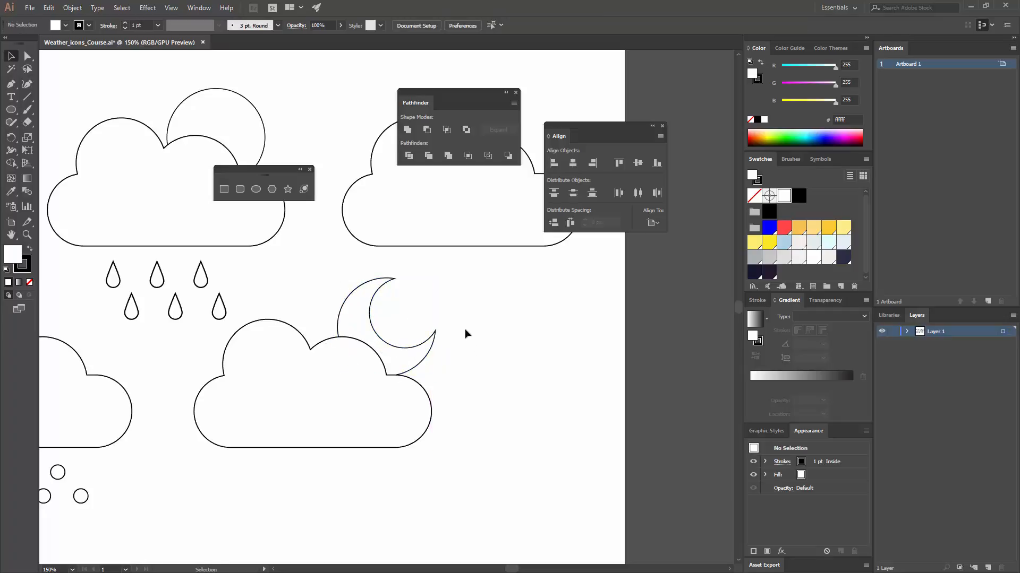
# - Duplicate the crescent moon at the same height into the free space to the right of the cloud-and-moon icon
pyautogui.hotkey('ctrl', '-')
pyautogui.hotkey('ctrl', '-')
pyautogui.hotkey('ctrl', '-')
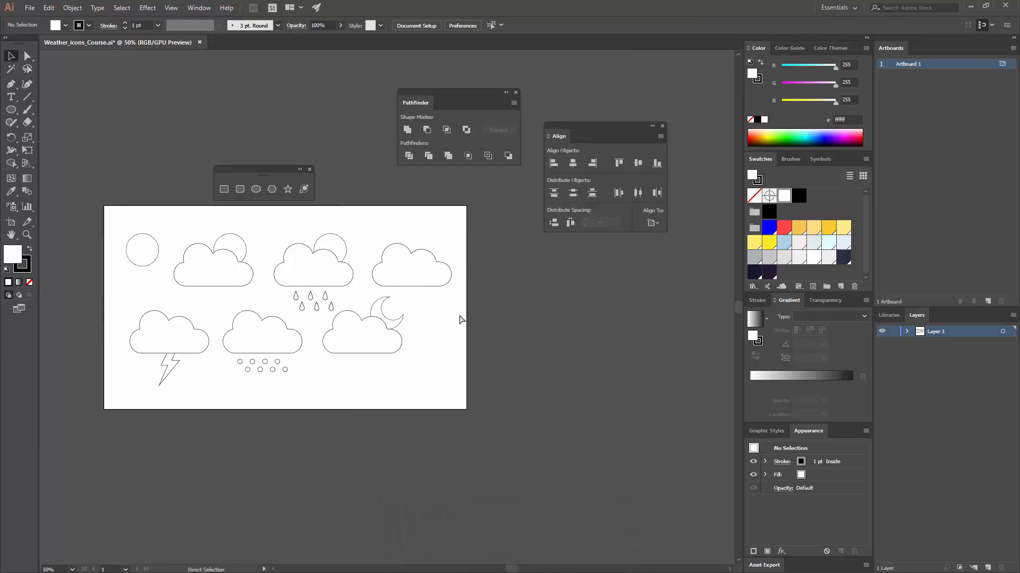
pyautogui.hotkey('ctrl', '=')
pyautogui.hotkey('ctrl', '=')
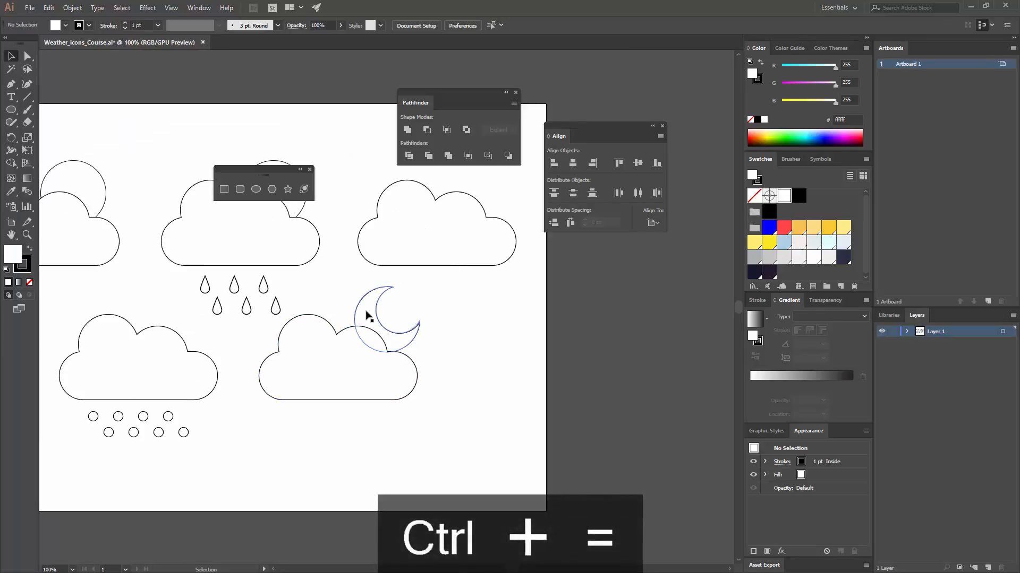
pyautogui.moveTo(365, 301); pyautogui.dragTo(484, 311)
pyautogui.click(478, 398)
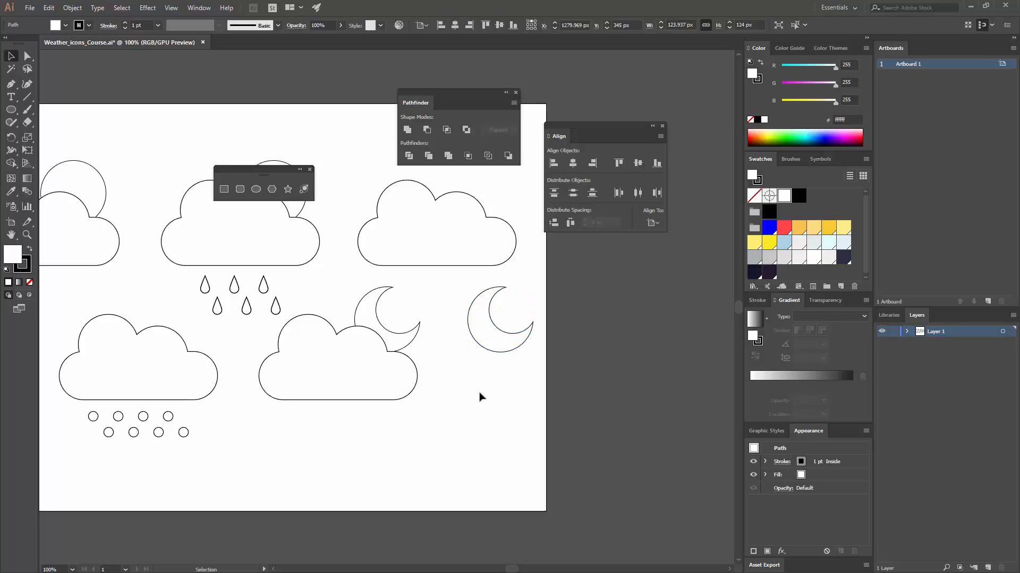
# - Group the parts of the rain icon, and separately group the cloud with the sun beside it
pyautogui.hotkey('ctrl', '-')
pyautogui.hotkey('ctrl', '-')
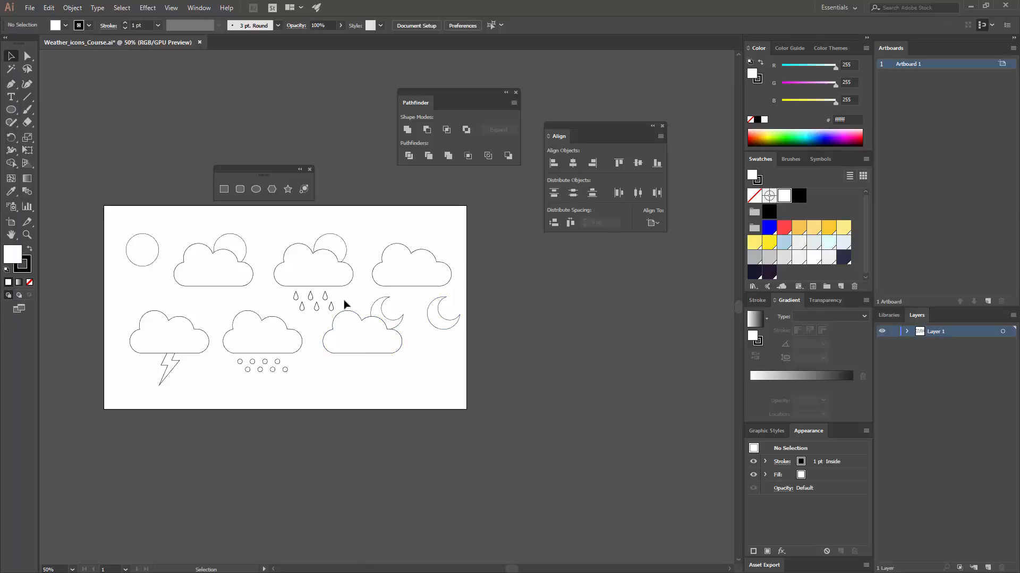
pyautogui.moveTo(289, 245); pyautogui.dragTo(274, 229)
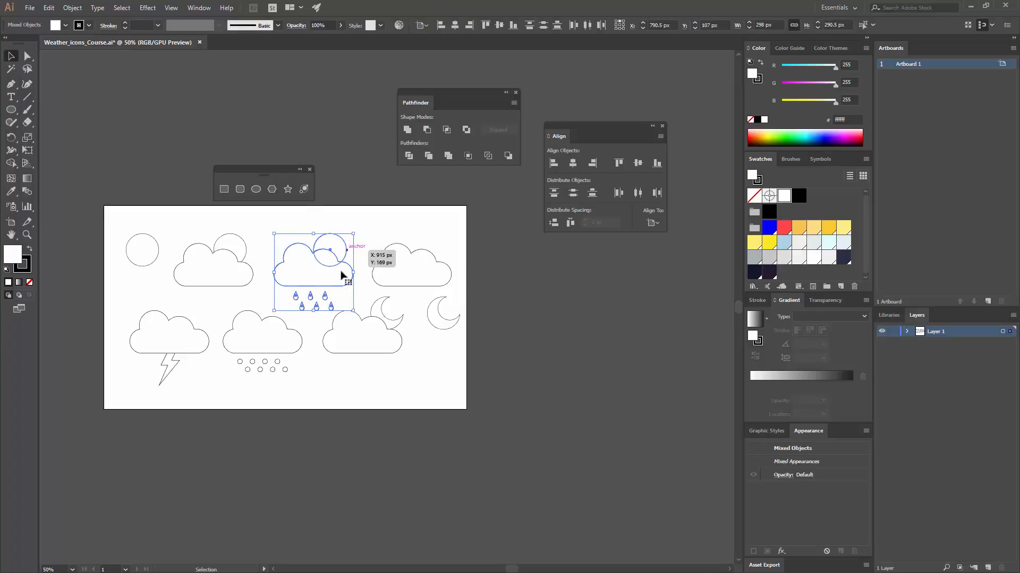
pyautogui.hotkey('ctrl', 'g')
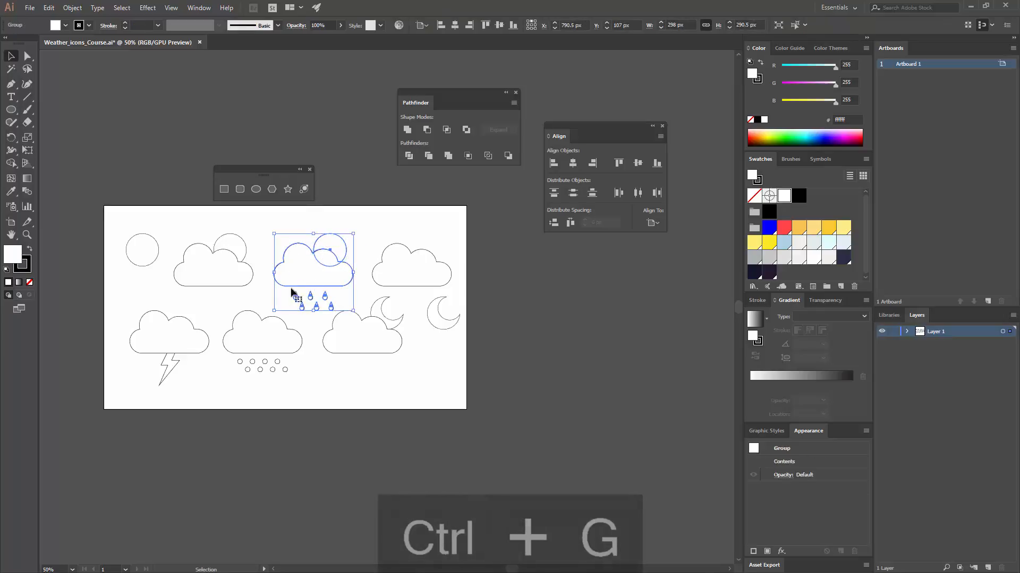
pyautogui.click(182, 237)
pyautogui.click(432, 265)
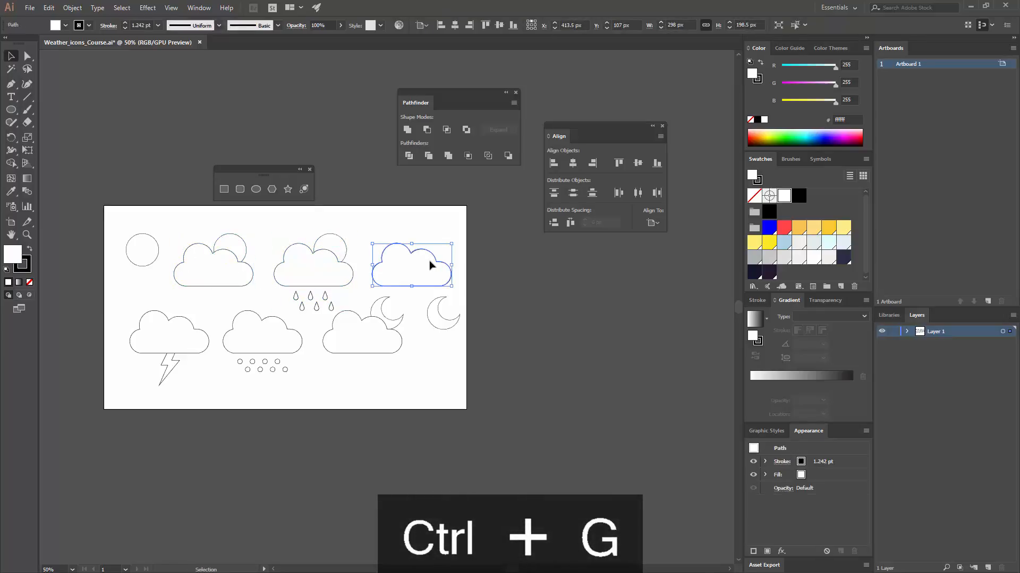
# - Group the parts of the lightning icon, the snow icon and the cloud-and-moon icon, each as its own group
pyautogui.moveTo(152, 357); pyautogui.dragTo(171, 349)
pyautogui.hotkey('ctrl', 'g')
pyautogui.moveTo(294, 388); pyautogui.dragTo(229, 341)
pyautogui.hotkey('ctrl', 'g')
pyautogui.moveTo(405, 359); pyautogui.dragTo(359, 330)
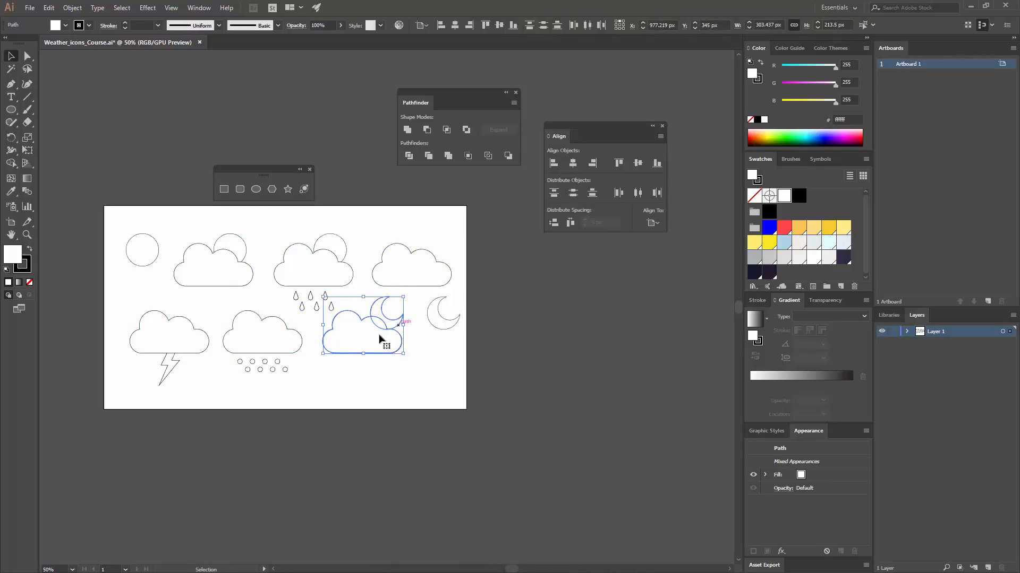
pyautogui.hotkey('ctrl', 'g')
pyautogui.click(455, 378)
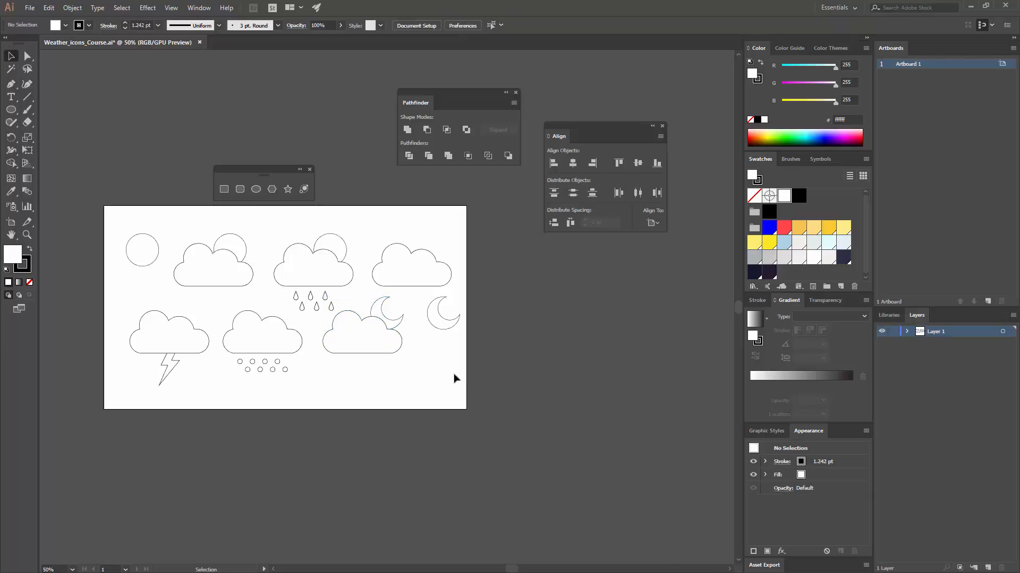
# - Scale the complete set of icons down proportionally to about 1059 px wide and 482 px high
pyautogui.moveTo(445, 392); pyautogui.dragTo(136, 233)
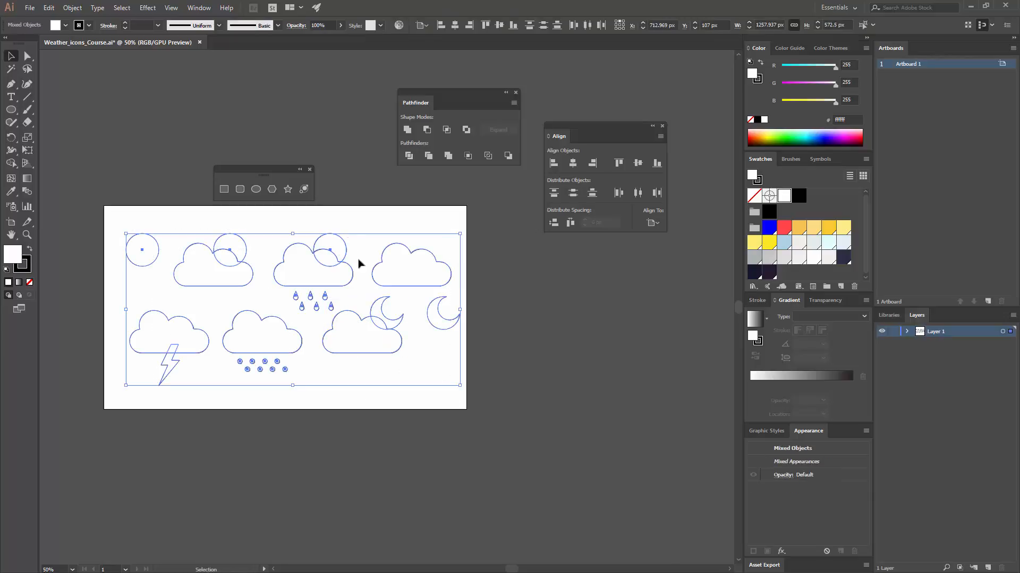
pyautogui.moveTo(456, 383); pyautogui.dragTo(408, 365)
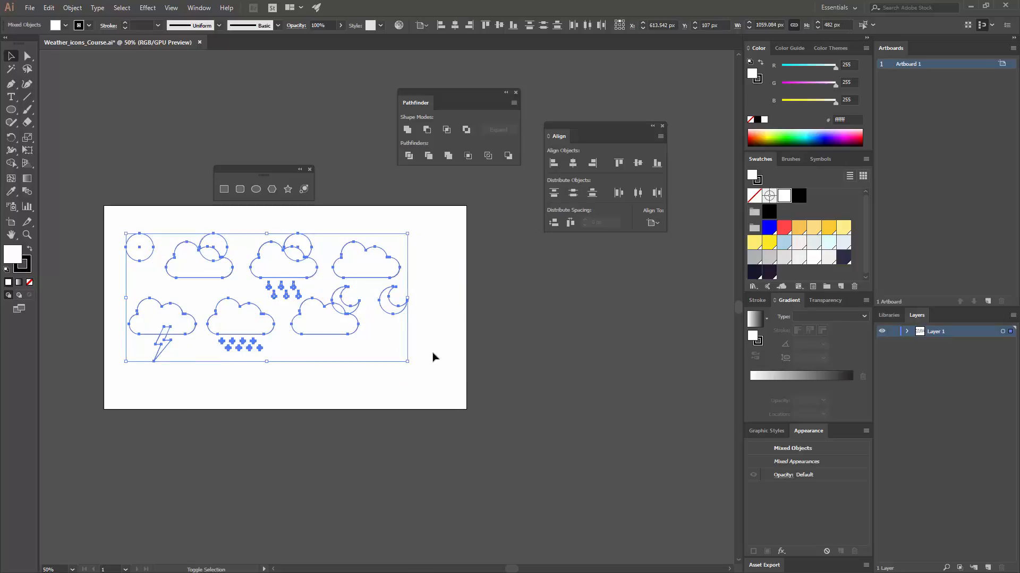
pyautogui.click(473, 345)
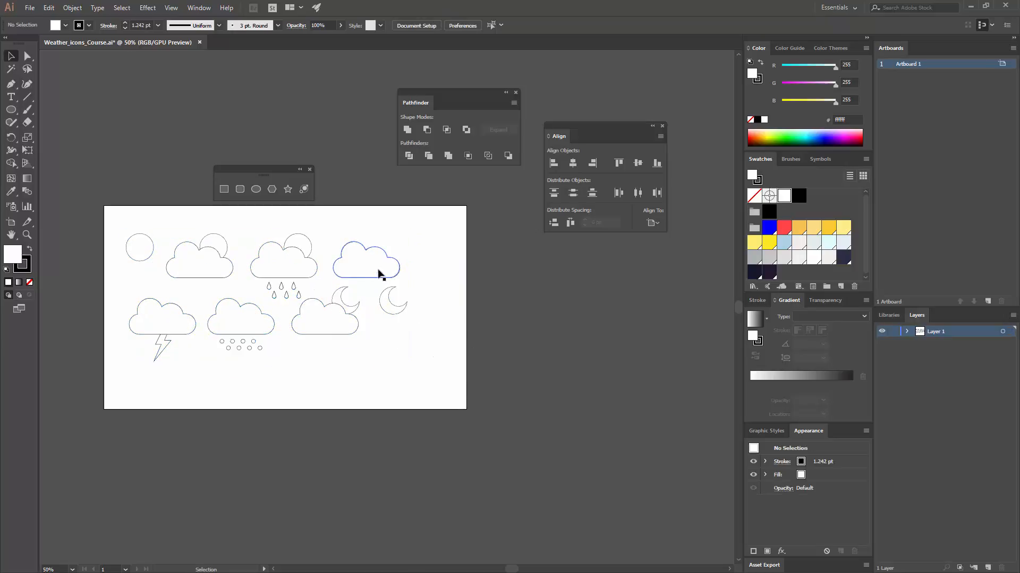
# - Move the plain cloud farther right and distribute the top row's icons by their horizontal centres, relative to the selection
pyautogui.moveTo(389, 269); pyautogui.dragTo(415, 269)
pyautogui.click(449, 317)
pyautogui.moveTo(116, 223); pyautogui.dragTo(406, 253)
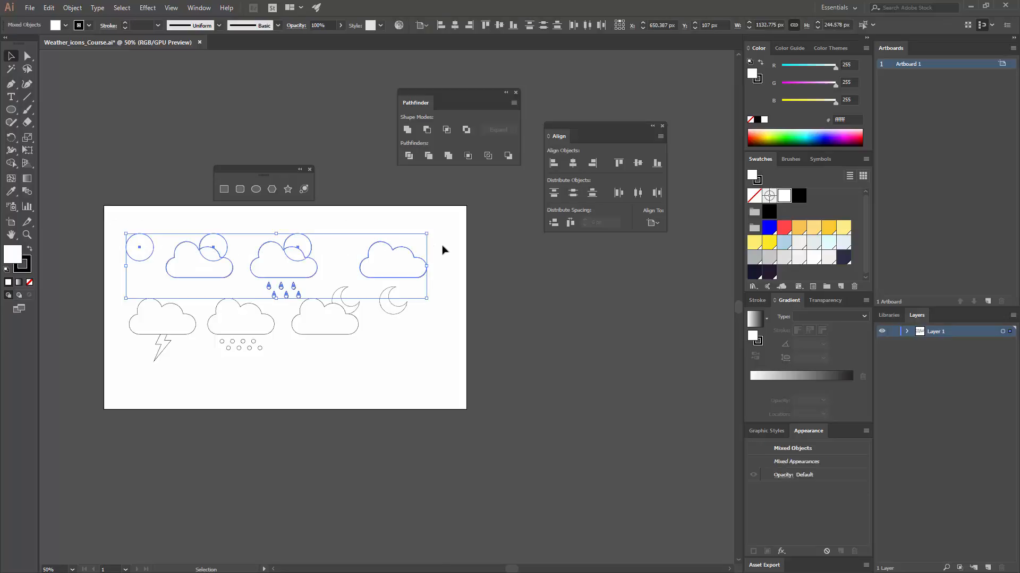
pyautogui.click(651, 224)
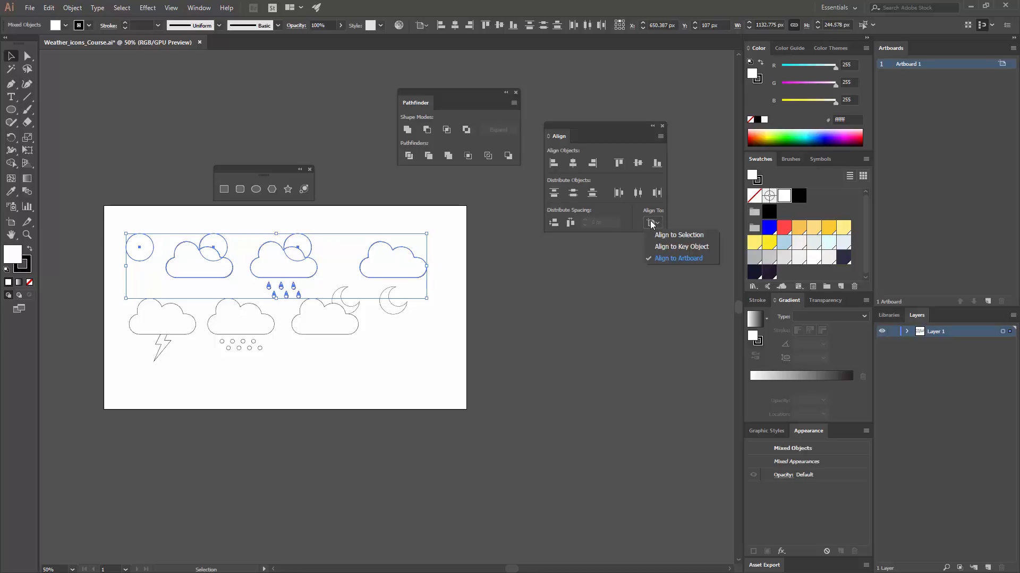
pyautogui.click(684, 236)
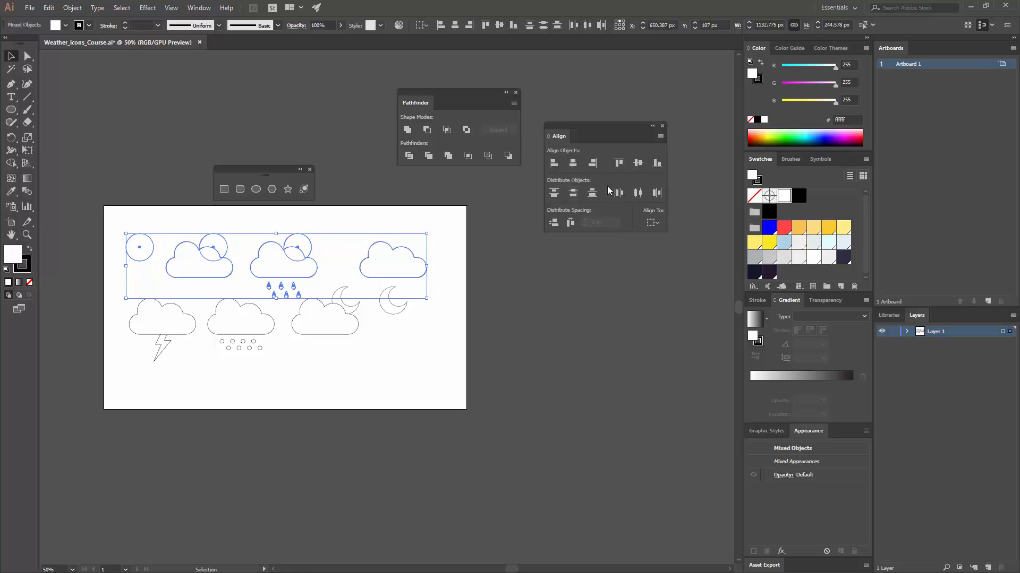
pyautogui.click(638, 192)
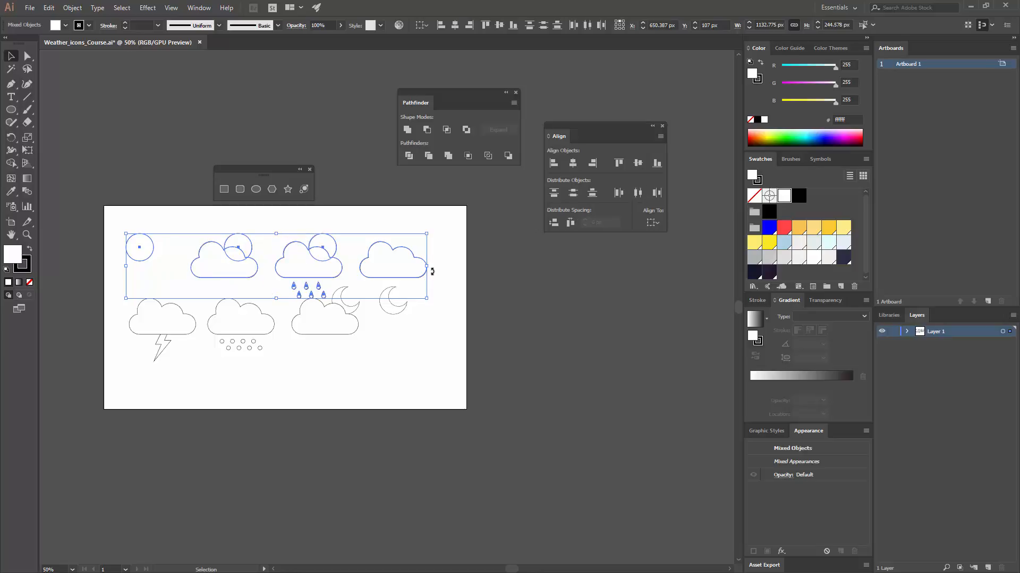
pyautogui.click(393, 291)
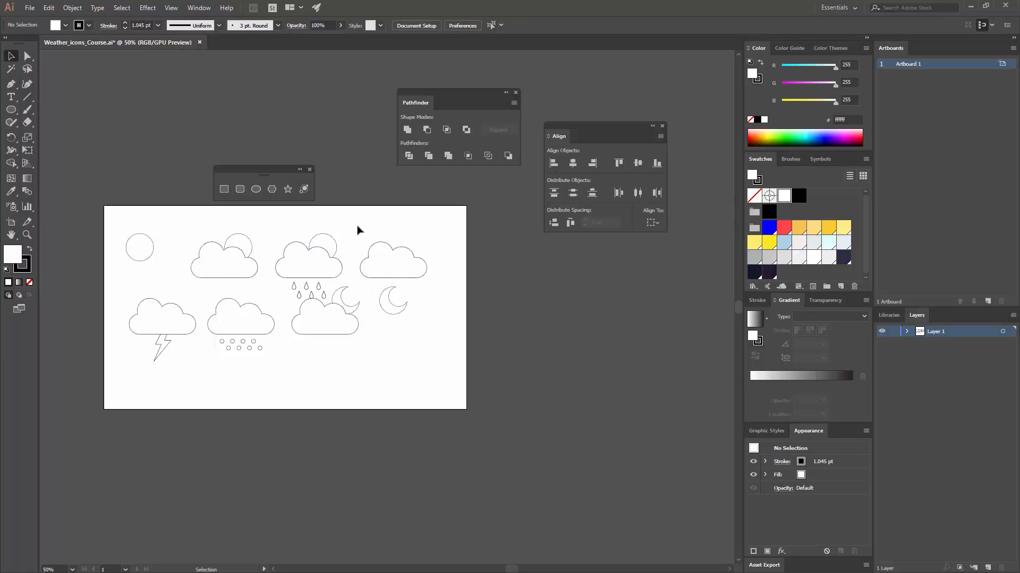
# - Shift the standalone sun circle about 12 px to the right
pyautogui.moveTo(278, 291); pyautogui.dragTo(305, 298)
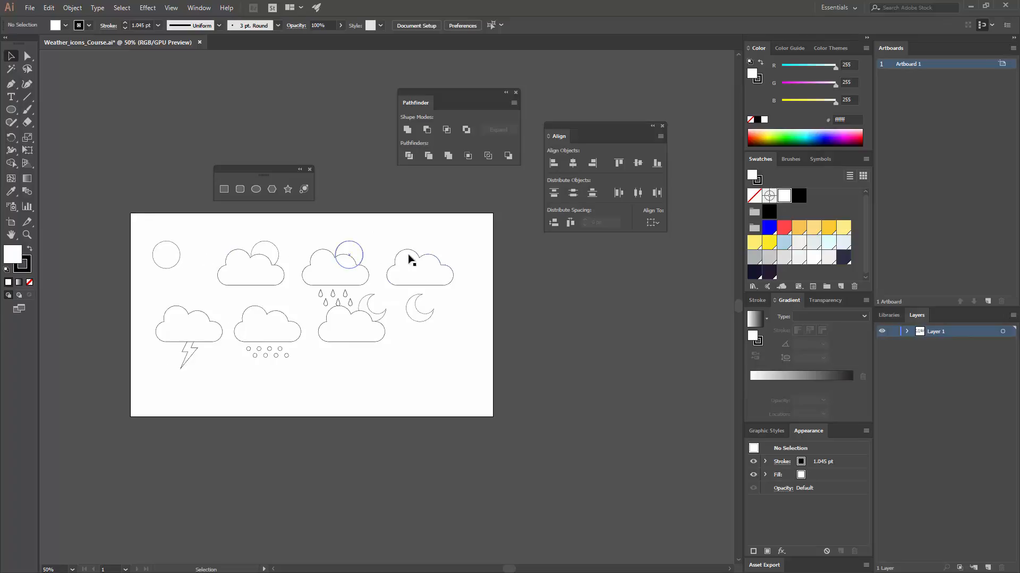
pyautogui.click(161, 251)
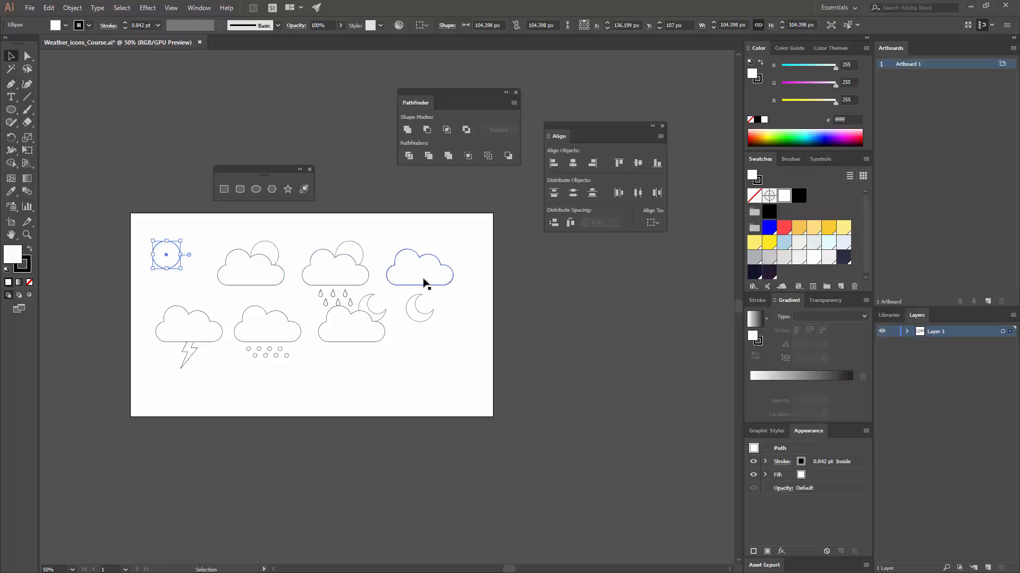
pyautogui.click(305, 252)
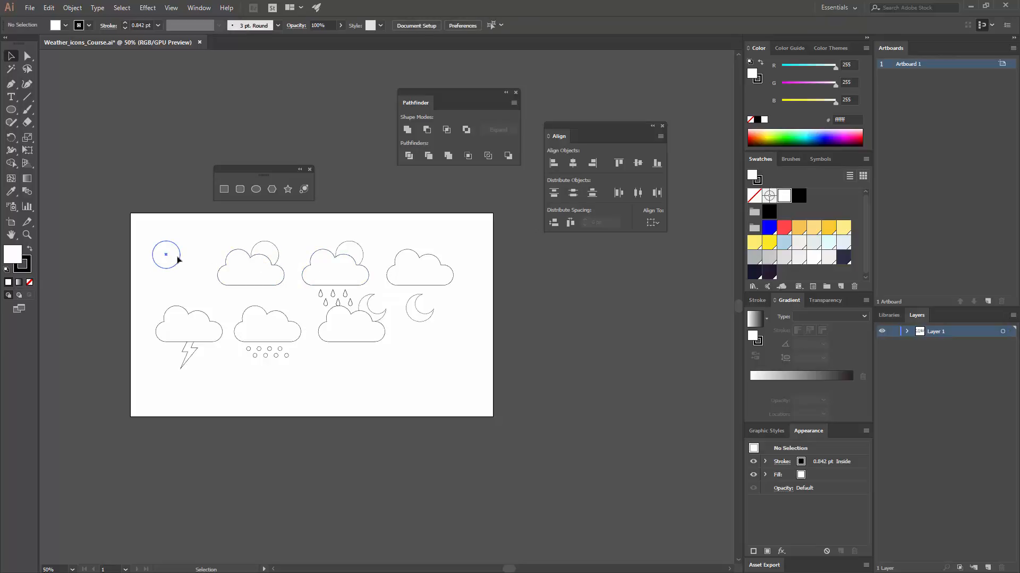
pyautogui.moveTo(178, 257); pyautogui.dragTo(180, 257)
pyautogui.click(299, 253)
# - Group the four top-row icons and centre the group horizontally on the artboard
pyautogui.moveTo(464, 276); pyautogui.dragTo(175, 246)
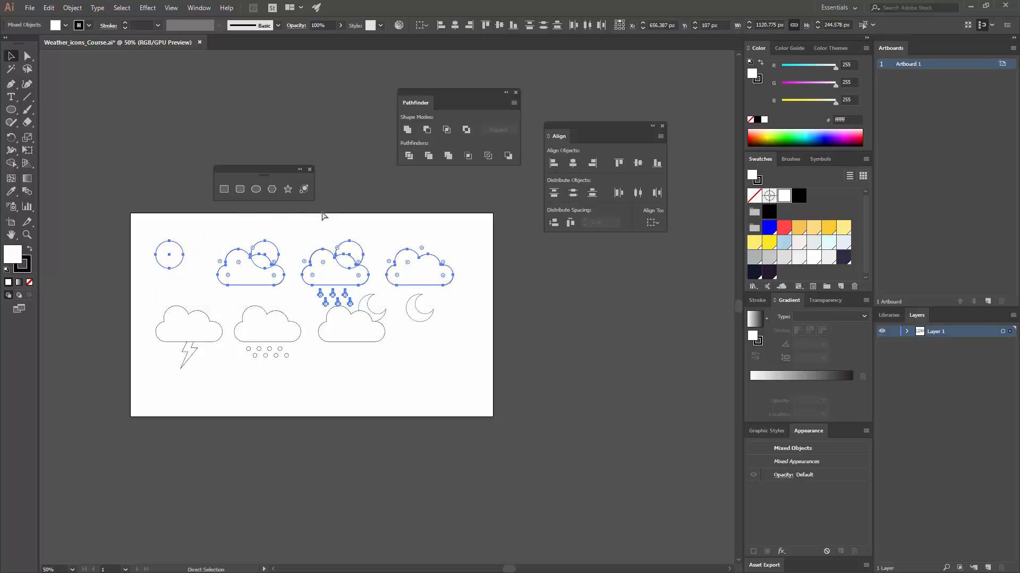
pyautogui.hotkey('ctrl', 'g')
pyautogui.click(653, 224)
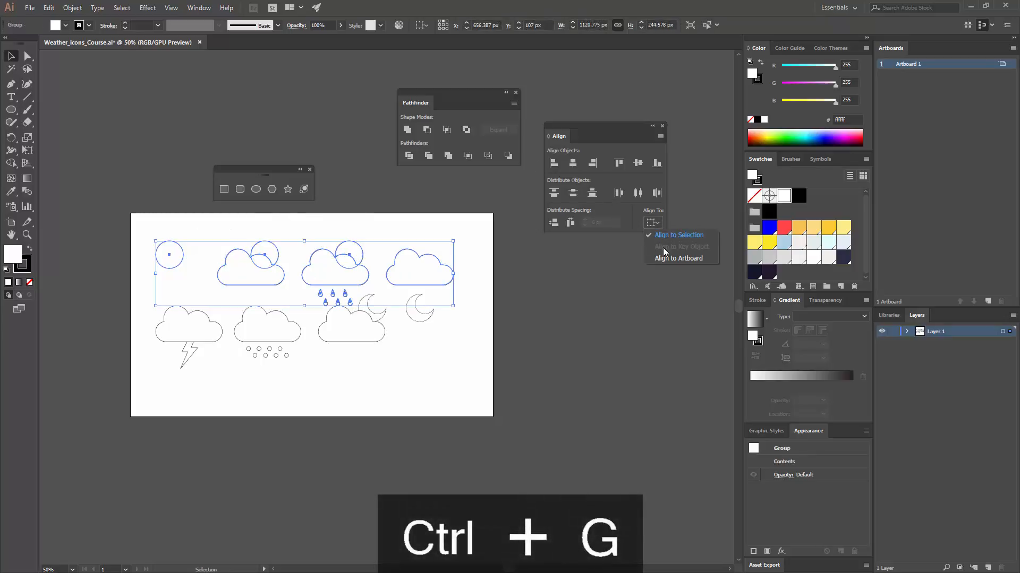
pyautogui.click(667, 257)
pyautogui.click(573, 164)
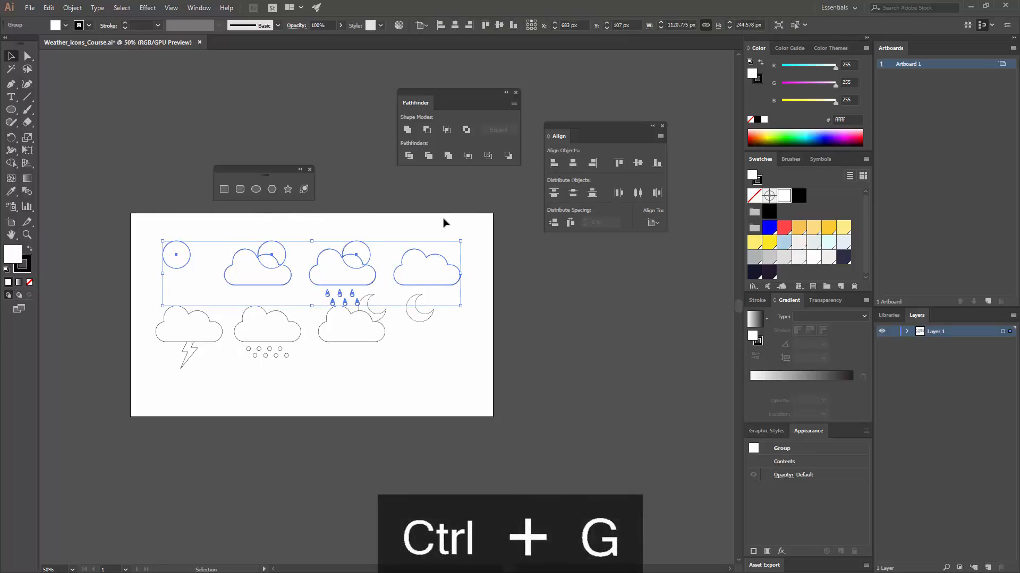
# - Ungroup the centred top row back into separate icons
pyautogui.click(485, 359)
pyautogui.rightClick(420, 268)
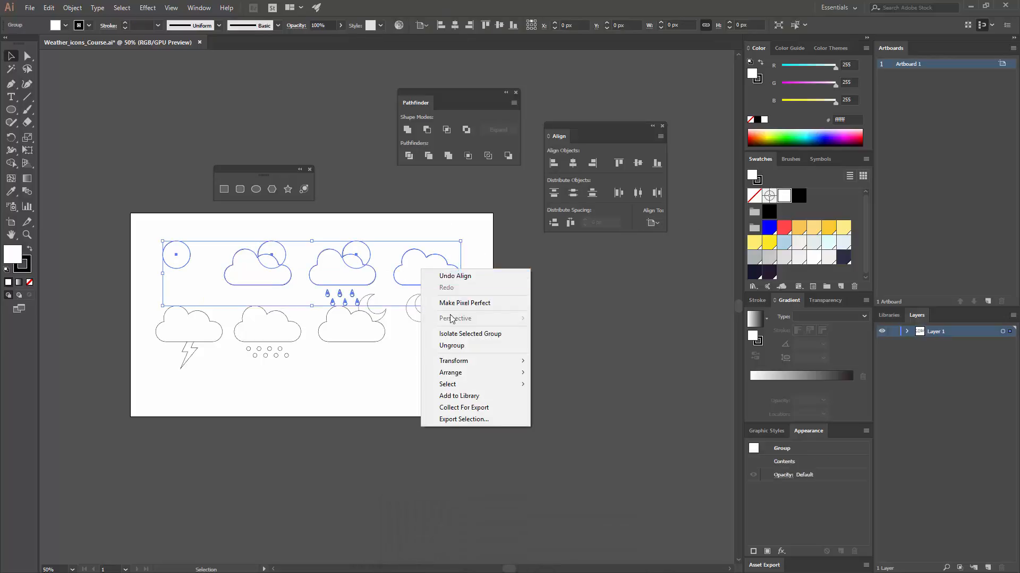
pyautogui.click(457, 345)
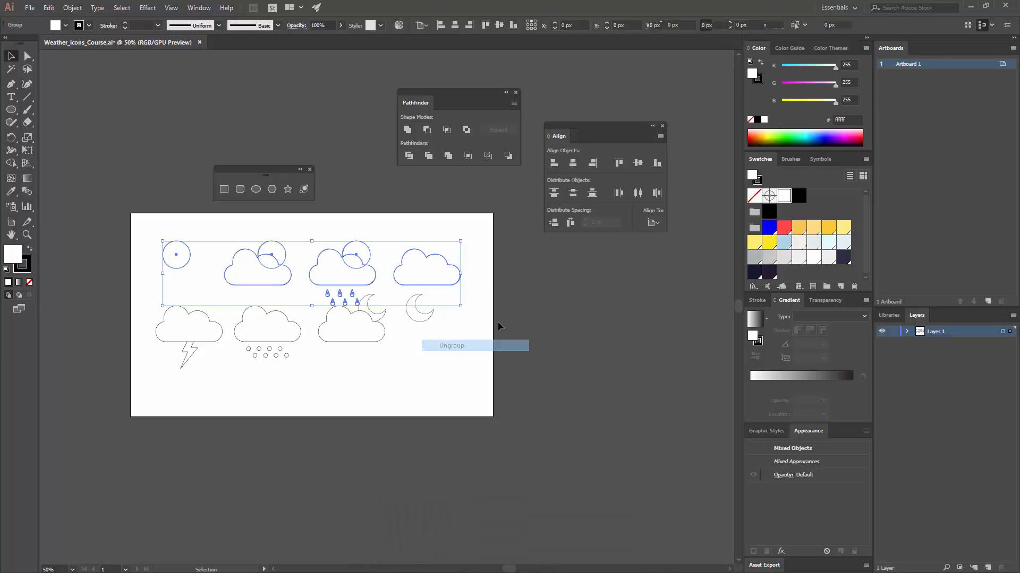
pyautogui.click(467, 324)
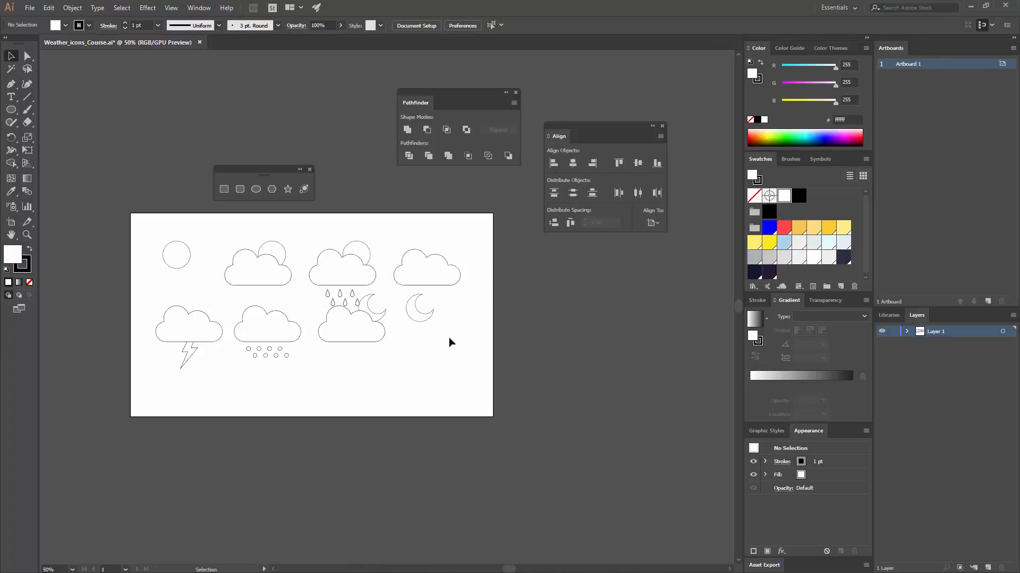
# - Try to align the four bottom-row icons by their vertical centres, using the lightning cloud as key object
pyautogui.click(339, 337)
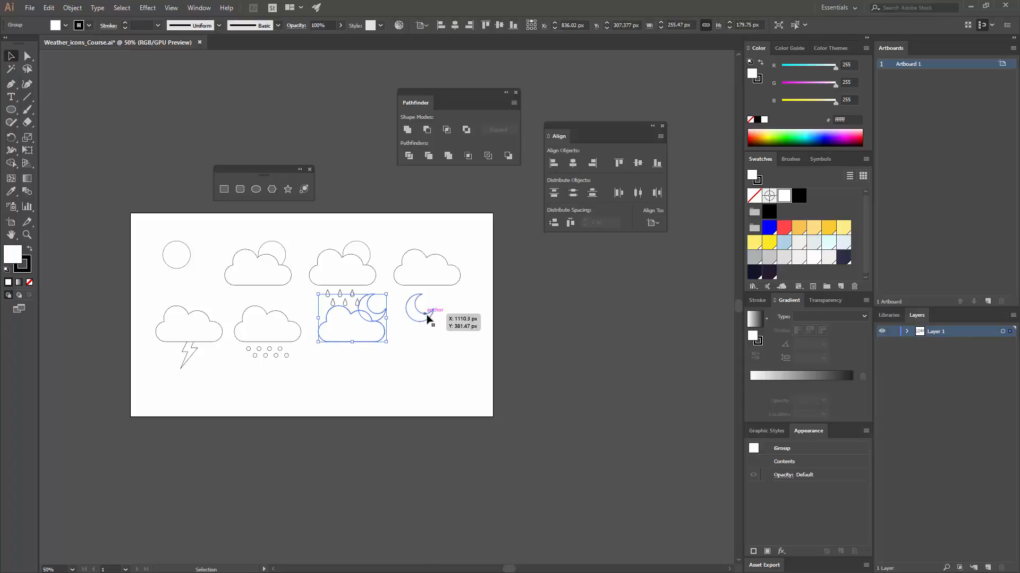
pyautogui.keyDown('shift'); pyautogui.click(295, 330); pyautogui.keyUp('shift')
pyautogui.keyDown('shift'); pyautogui.click(414, 307); pyautogui.keyUp('shift')
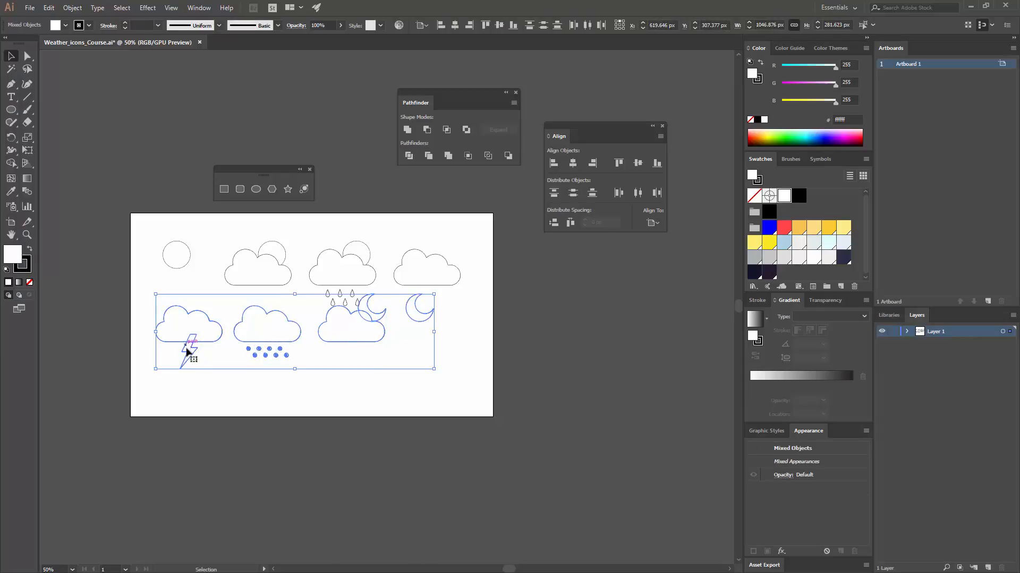
pyautogui.click(183, 340)
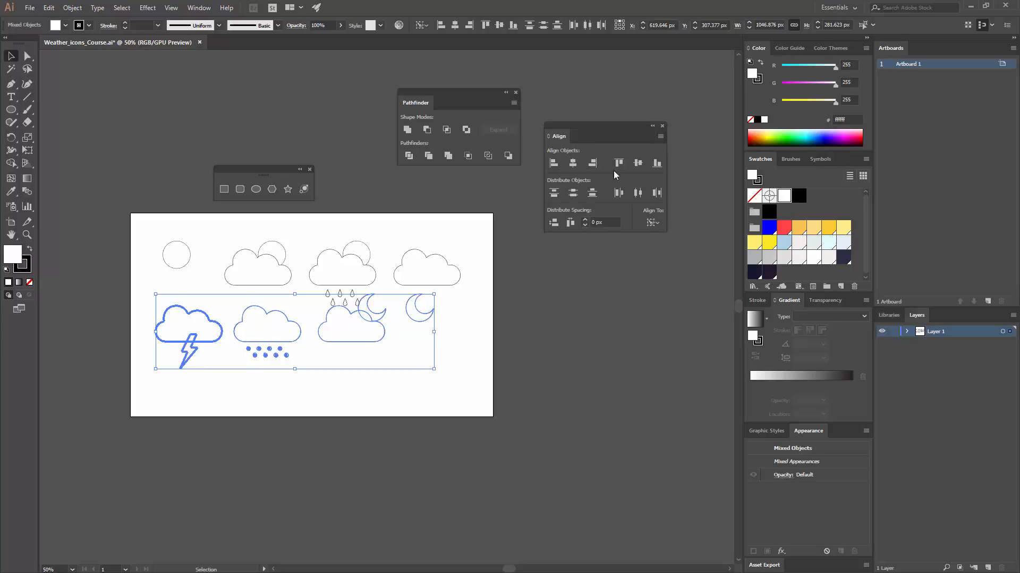
pyautogui.click(638, 163)
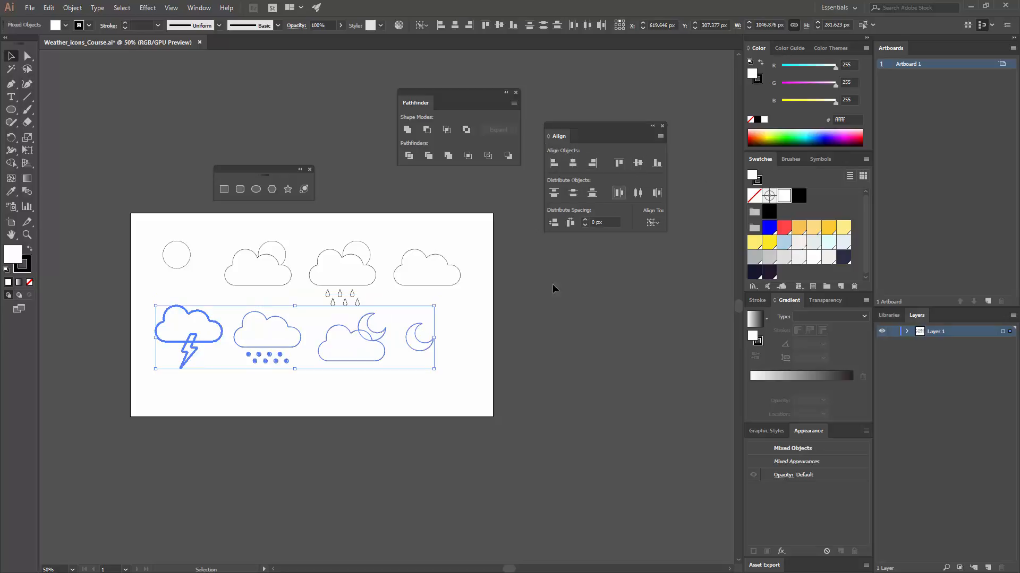
pyautogui.click(500, 320)
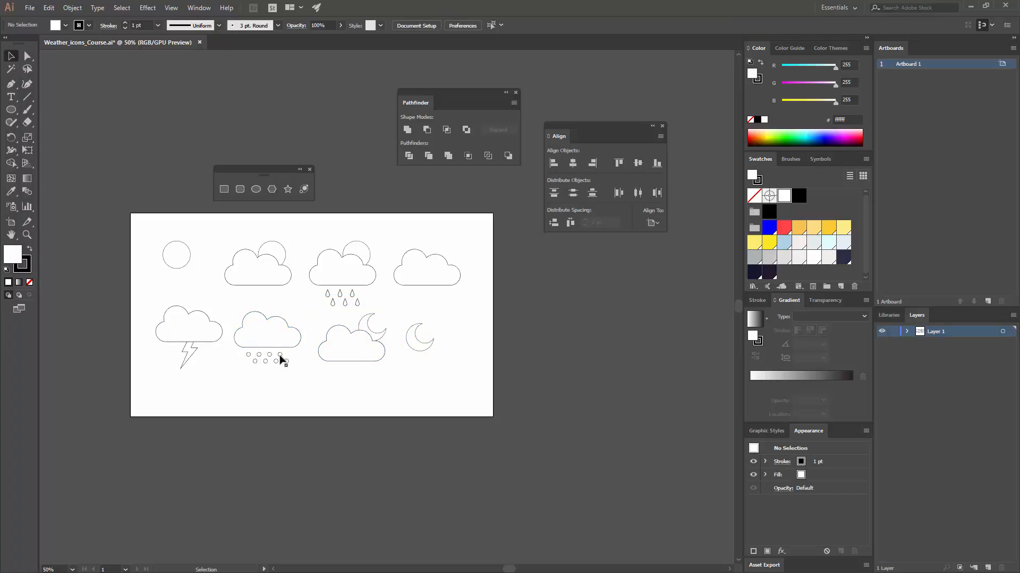
pyautogui.hotkey('ctrl', 'z')
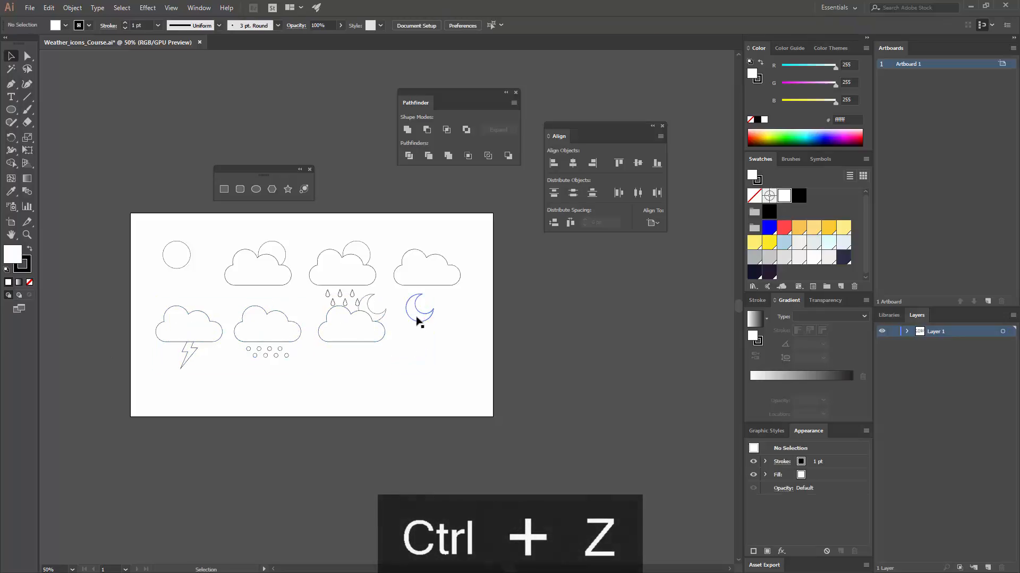
# - Align the standalone moon's vertical centre to the moon-and-cloud icon as key object
pyautogui.click(420, 311)
pyautogui.keyDown('shift'); pyautogui.click(361, 319); pyautogui.keyUp('shift')
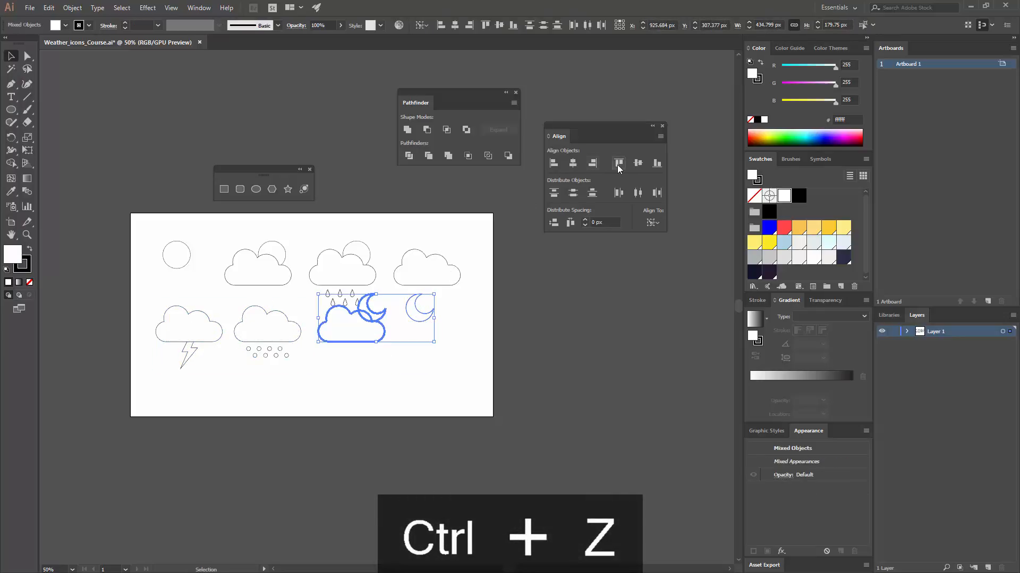
pyautogui.click(440, 330)
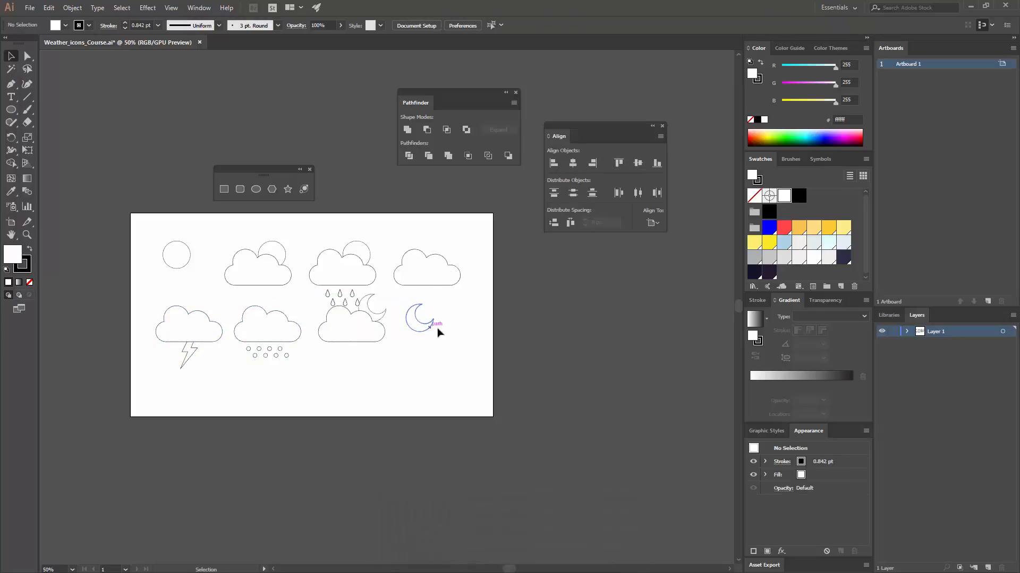
# - Move the whole bottom row of icons 65 px down
pyautogui.moveTo(441, 344); pyautogui.dragTo(402, 264)
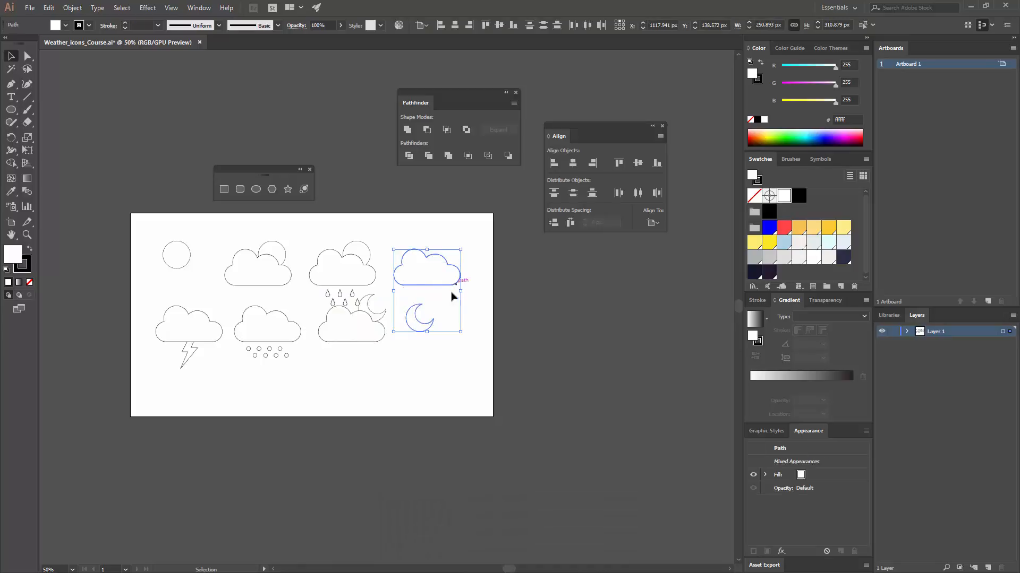
pyautogui.click(445, 327)
pyautogui.moveTo(454, 344); pyautogui.dragTo(150, 334)
pyautogui.moveTo(350, 333); pyautogui.dragTo(370, 345)
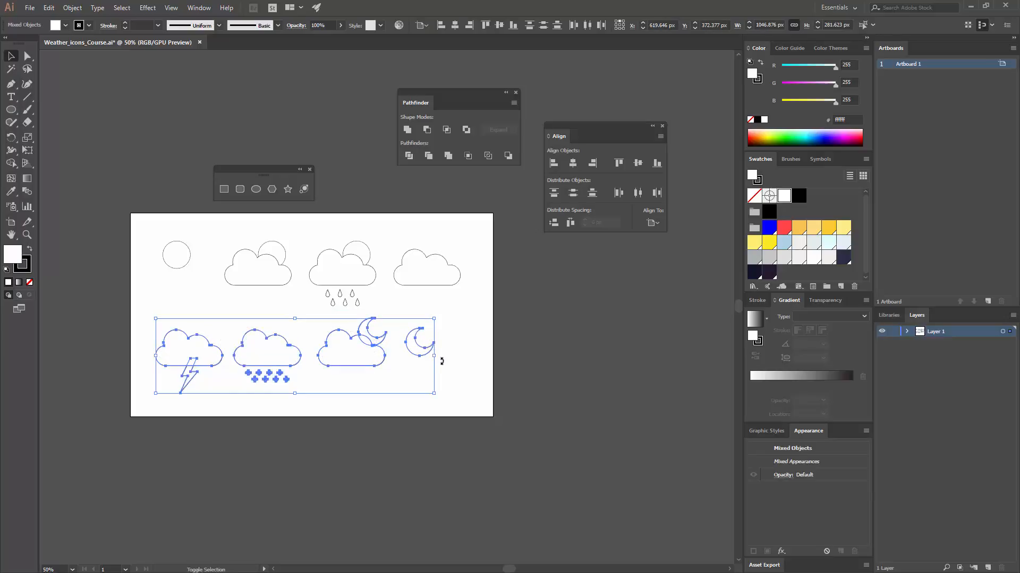
pyautogui.click(463, 402)
# - Scale all icons down proportionally from their common centre to about 1019 px wide and 509 px high
pyautogui.moveTo(458, 400); pyautogui.dragTo(178, 269)
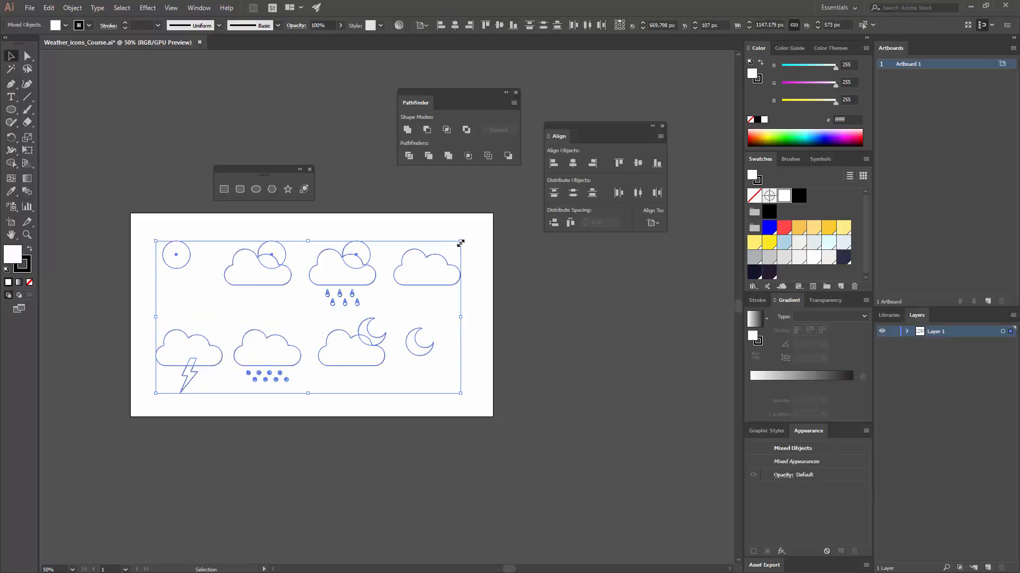
pyautogui.moveTo(458, 240)
pyautogui.mouseDown()
pyautogui.moveTo(446, 253)
pyautogui.moveTo(487, 224)
pyautogui.moveTo(491, 232)
pyautogui.moveTo(455, 248)
pyautogui.mouseUp()
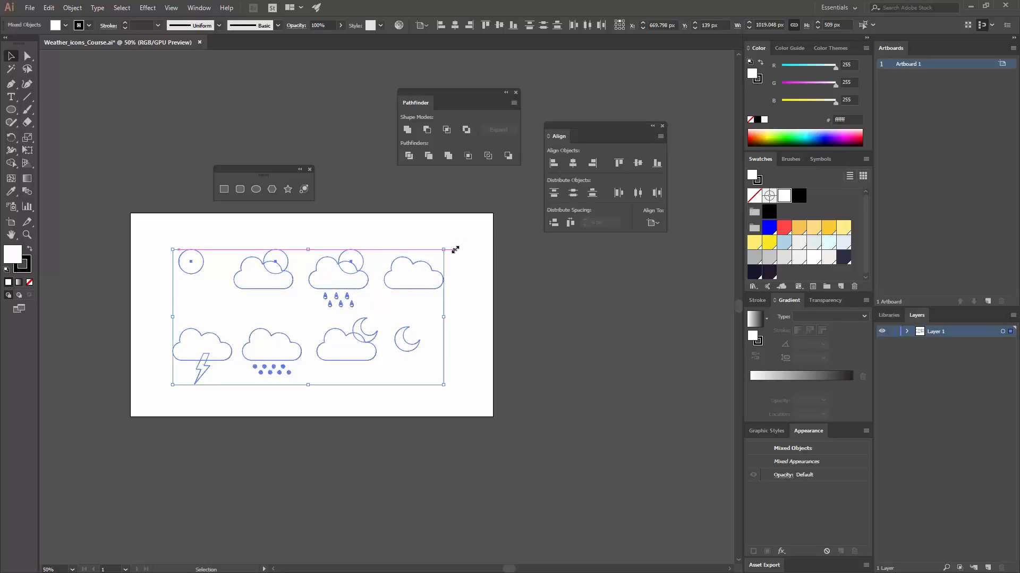
pyautogui.click(474, 282)
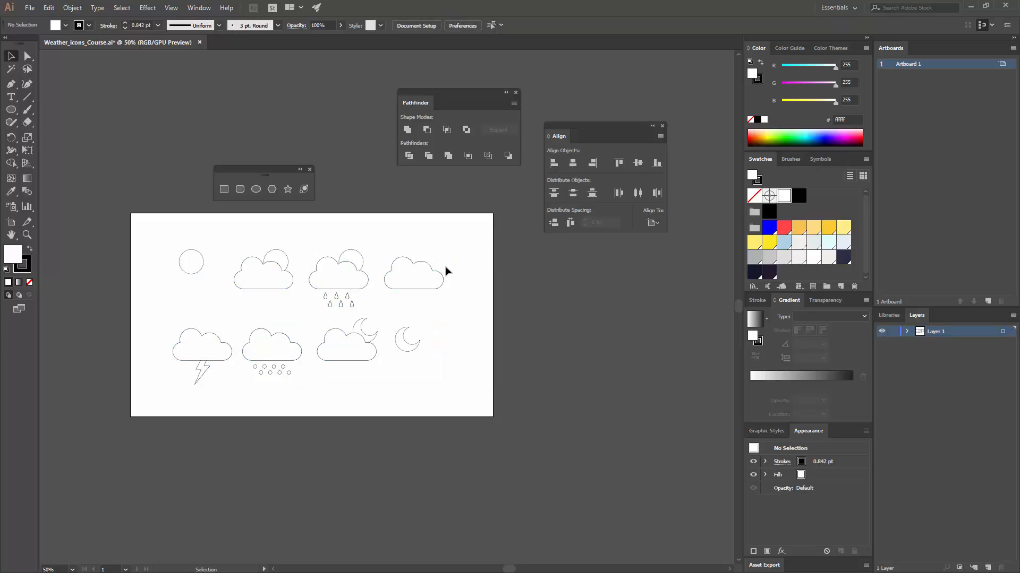
# - Shift the sun-and-cloud icon slightly to the left in the top row, leaving the rain cloud in place
pyautogui.hotkey('ctrl', '=')
pyautogui.moveTo(304, 264); pyautogui.dragTo(296, 266)
pyautogui.click(345, 240)
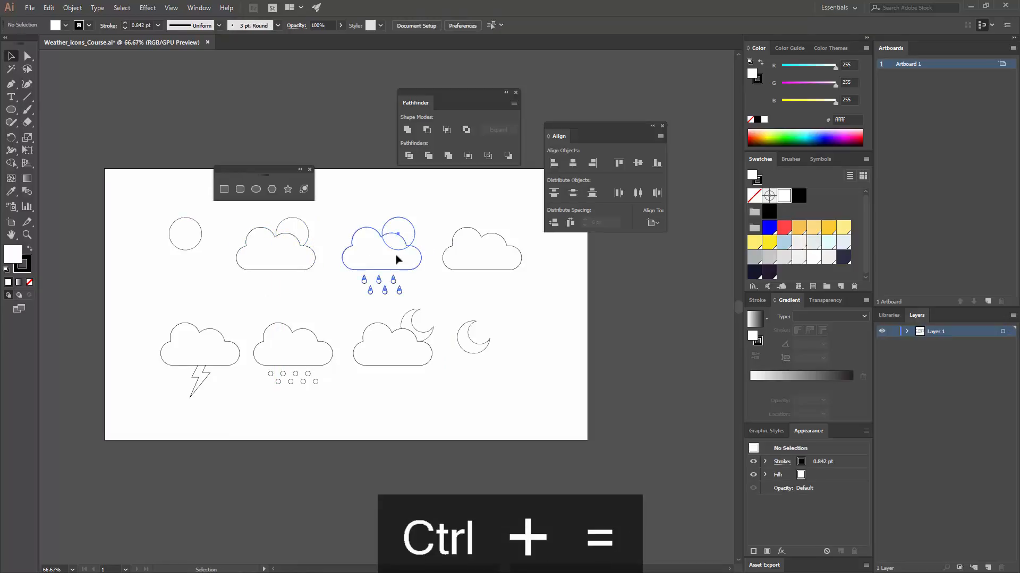
pyautogui.moveTo(398, 260); pyautogui.dragTo(398, 259)
pyautogui.hotkey('ctrl', 'z')
pyautogui.click(464, 294)
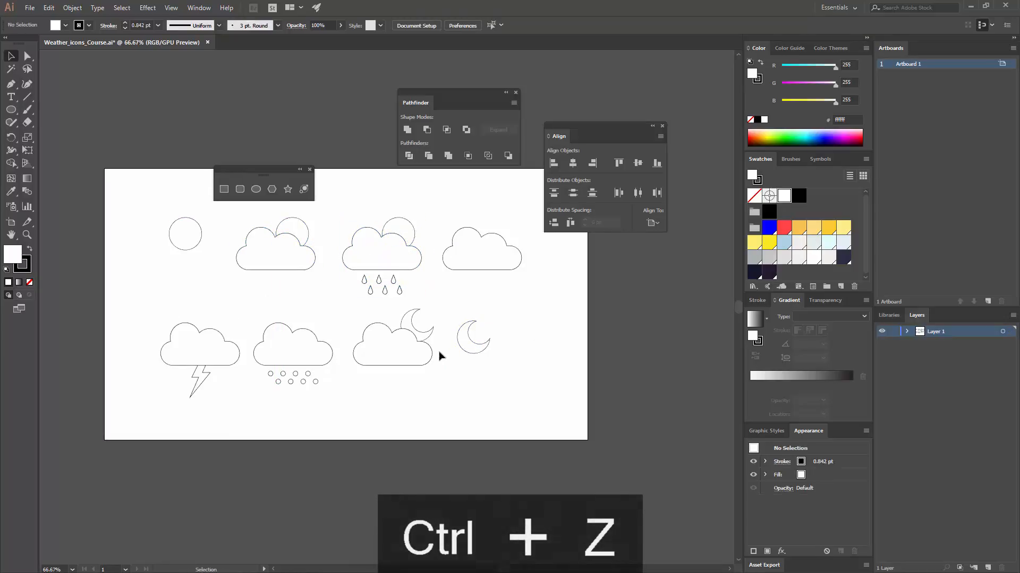
# - Centre the moon-and-cloud icon horizontally under the rain cloud and the standalone moon under the plain cloud
pyautogui.moveTo(409, 370); pyautogui.dragTo(370, 263)
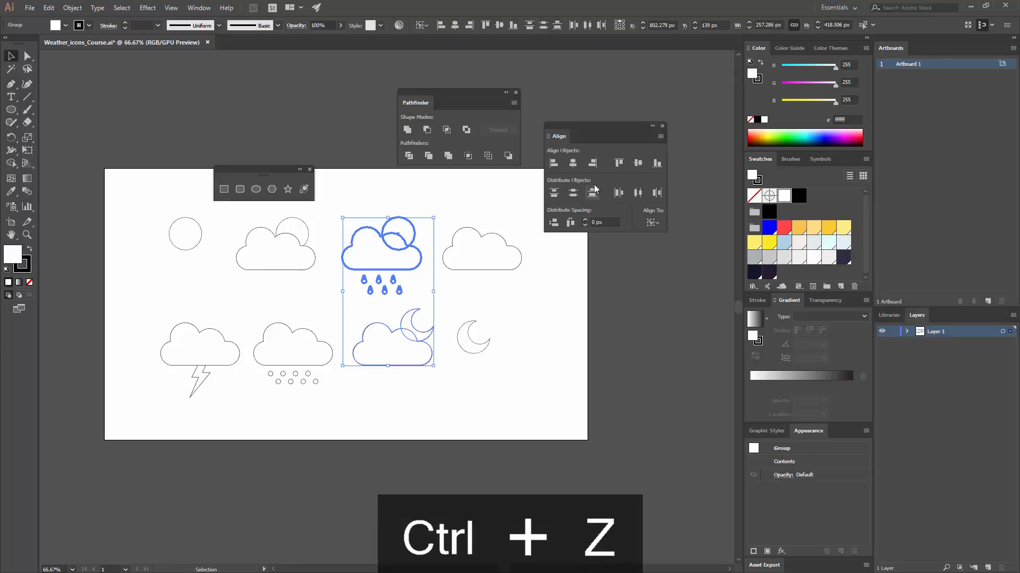
pyautogui.click(573, 164)
pyautogui.click(475, 348)
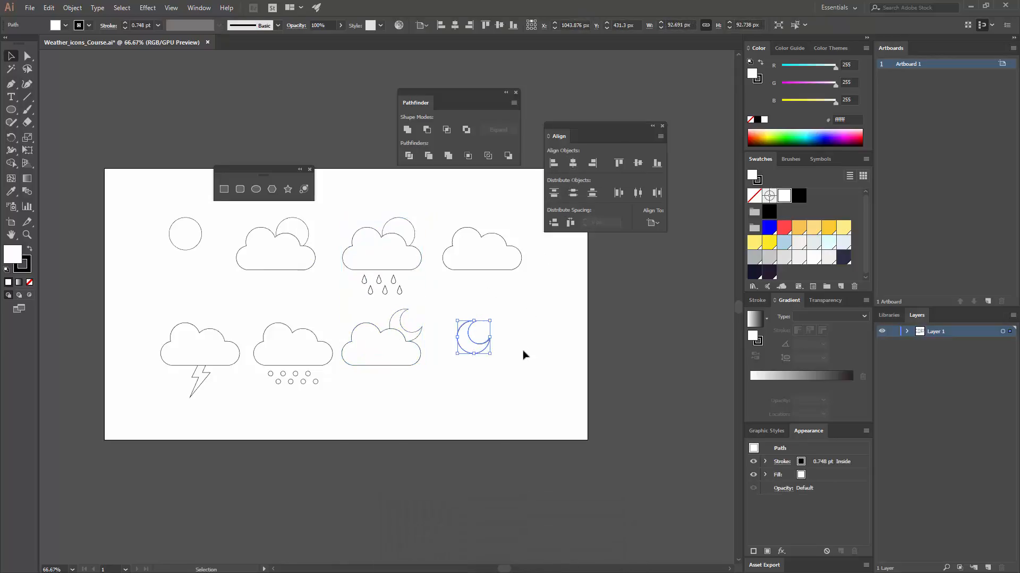
pyautogui.moveTo(523, 351); pyautogui.dragTo(455, 232)
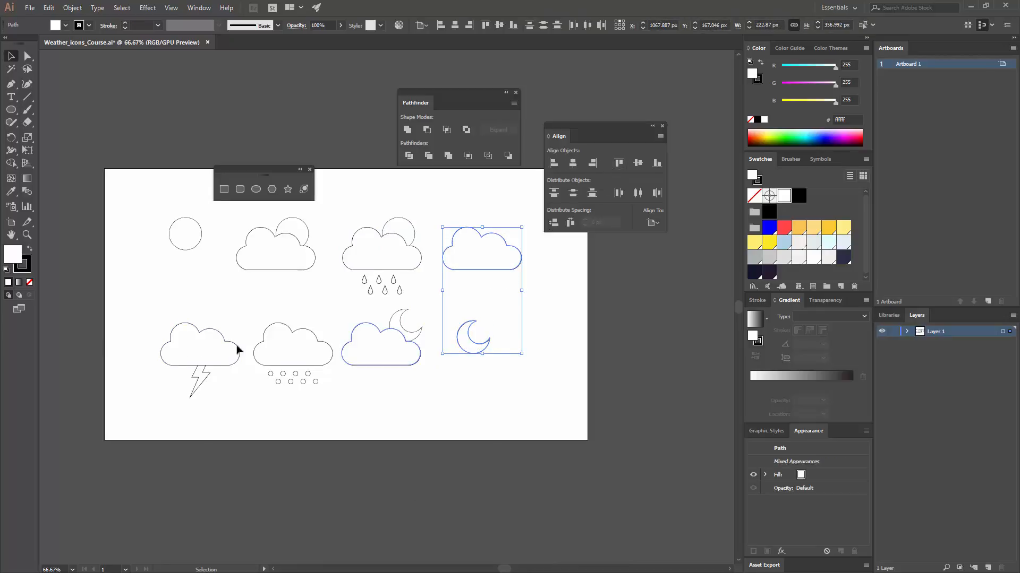
pyautogui.click(497, 257)
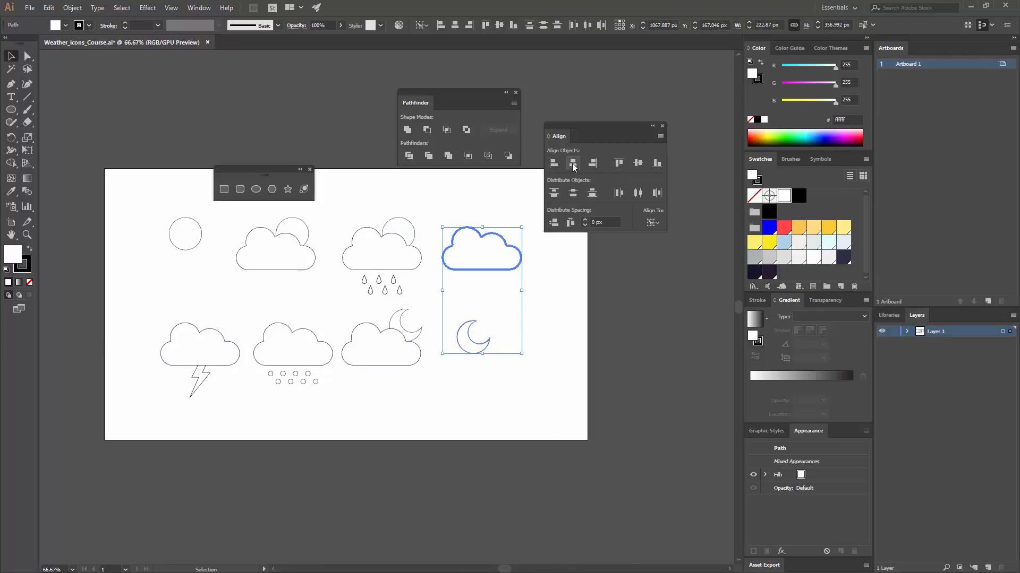
pyautogui.click(573, 163)
# - Centre the hail cloud horizontally under the sun-and-cloud icon, using the latter as key object
pyautogui.moveTo(271, 386); pyautogui.dragTo(272, 257)
pyautogui.click(283, 256)
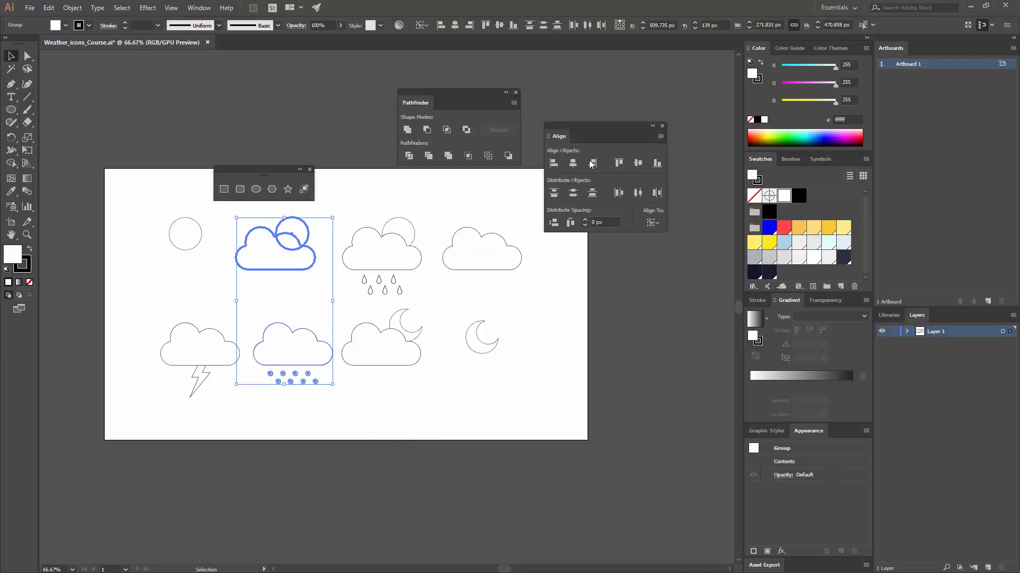
pyautogui.click(572, 164)
pyautogui.click(215, 408)
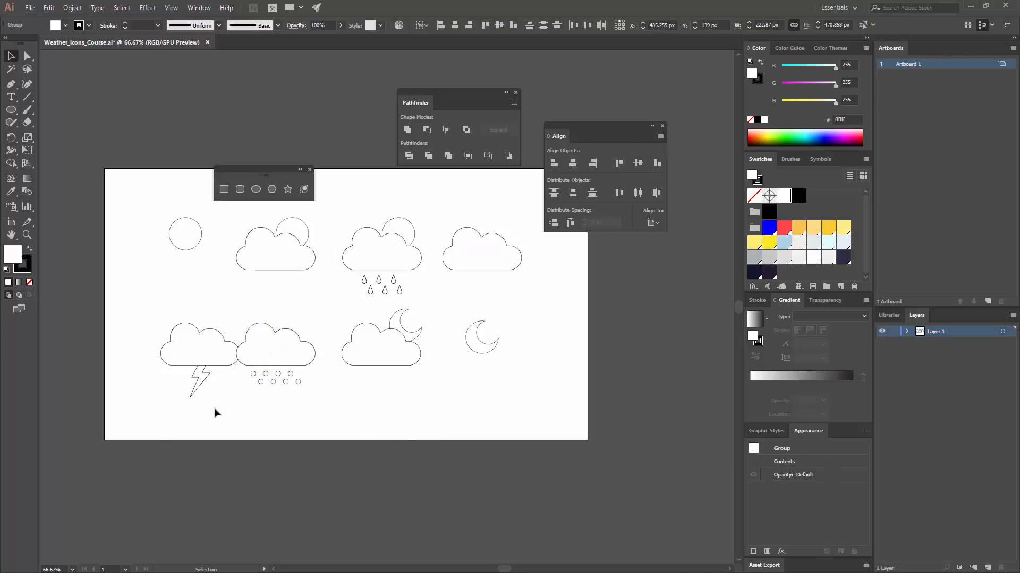
# - Centre the lightning cloud horizontally under the standalone sun circle, with the sun as key object
pyautogui.click(185, 397)
pyautogui.click(184, 237)
pyautogui.keyDown('shift'); pyautogui.click(207, 352); pyautogui.keyUp('shift')
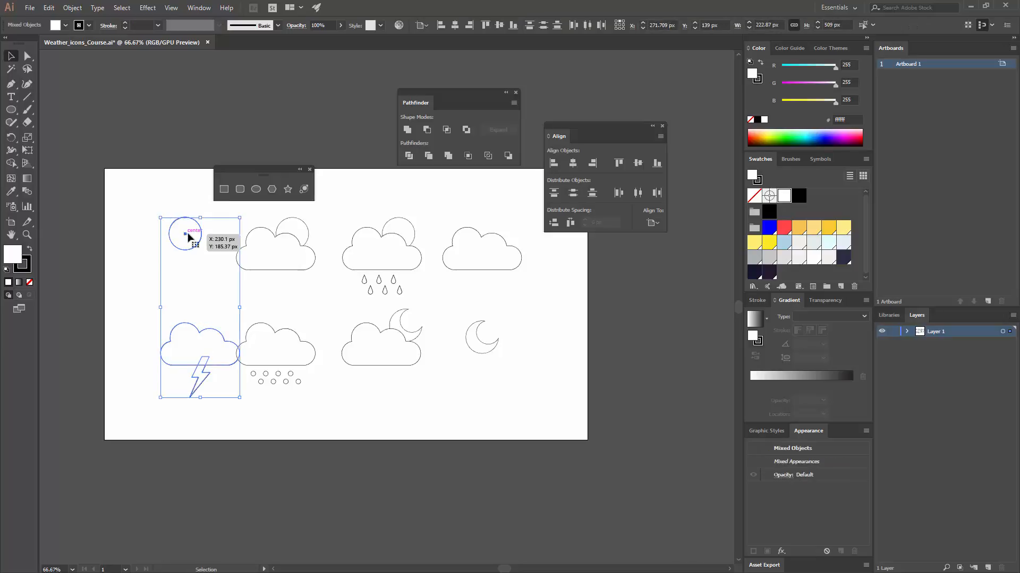
pyautogui.click(188, 237)
pyautogui.click(572, 163)
pyautogui.click(352, 410)
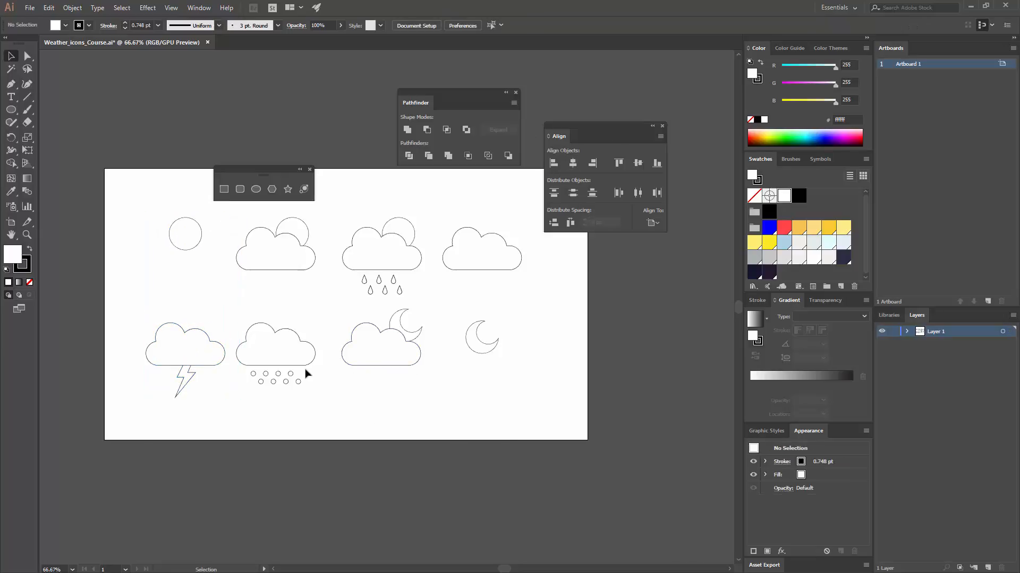
# - Shift the sun-and-cloud and hail cloud column slightly right to even out the column spacing
pyautogui.moveTo(315, 398); pyautogui.dragTo(268, 255)
pyautogui.moveTo(291, 348); pyautogui.dragTo(288, 365)
pyautogui.hotkey('ctrl', 'z')
pyautogui.click(412, 398)
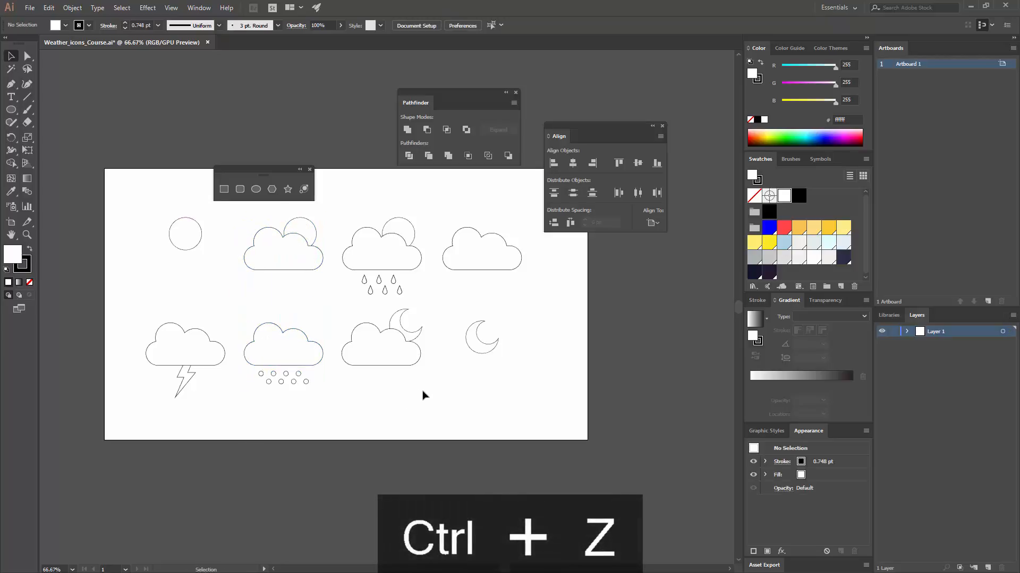
# - Group all eight icons and centre the group vertically on the artboard
pyautogui.moveTo(179, 239); pyautogui.dragTo(177, 186)
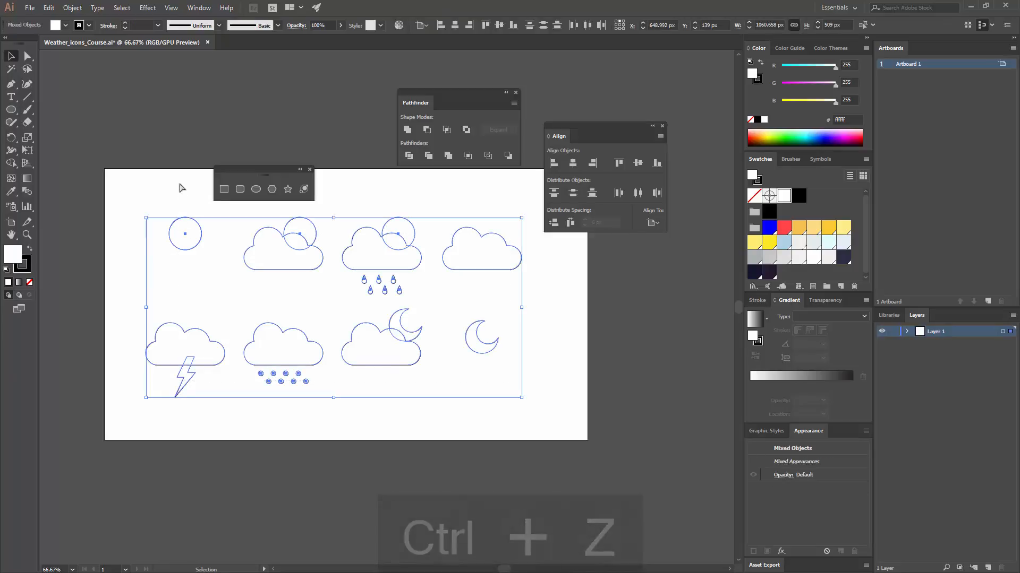
pyautogui.hotkey('ctrl', 'g')
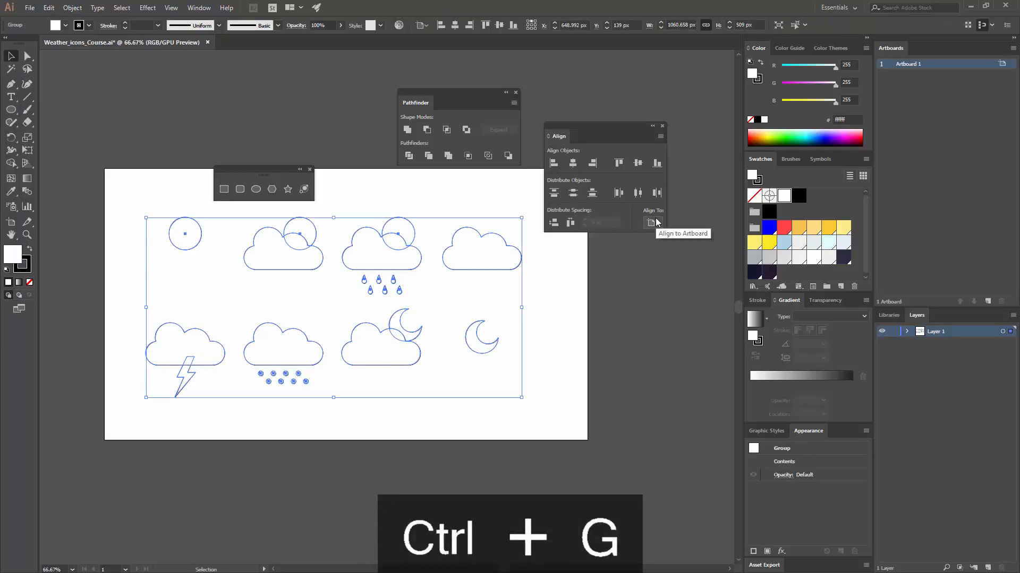
pyautogui.click(652, 222)
pyautogui.click(573, 167)
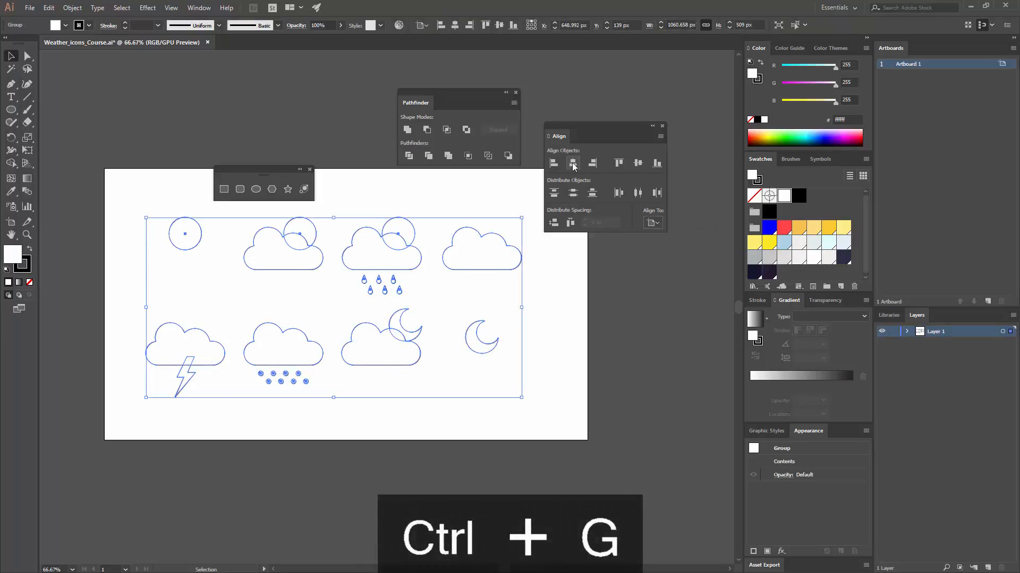
pyautogui.click(639, 164)
pyautogui.click(587, 335)
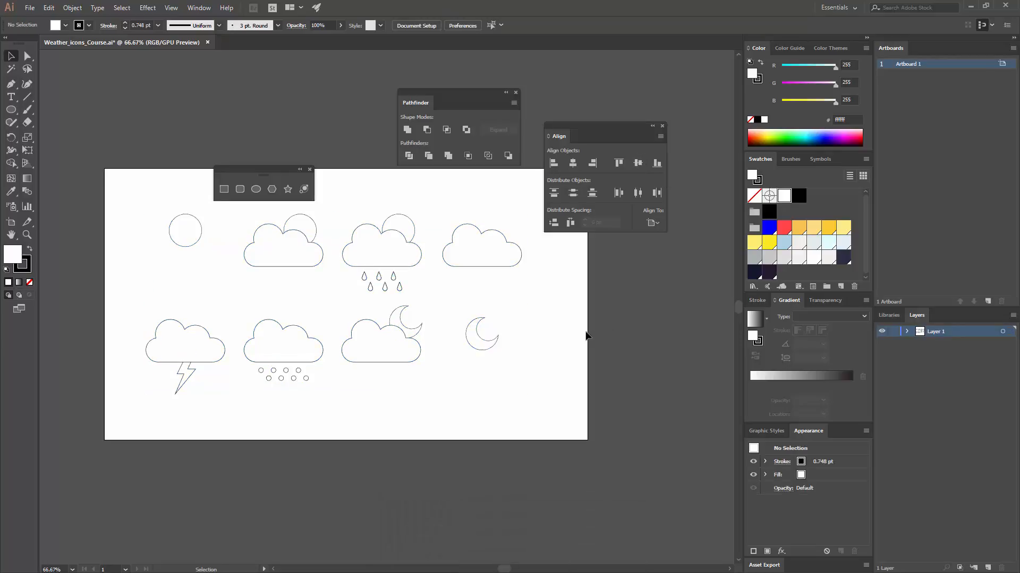
# - Isolate the icon group and move its third and fourth columns about 18 px to the right
pyautogui.moveTo(564, 335); pyautogui.dragTo(522, 358)
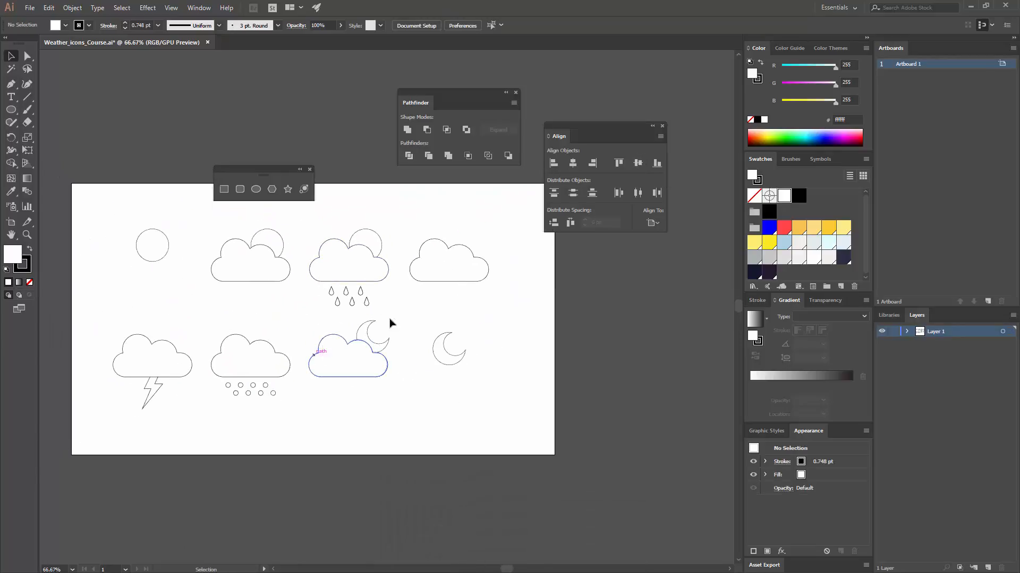
pyautogui.doubleClick(454, 360)
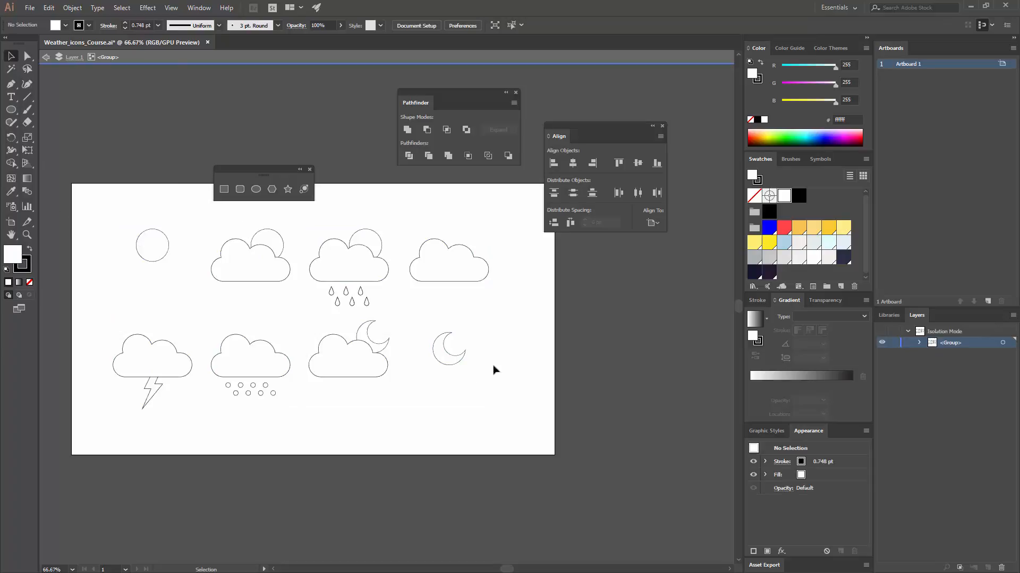
pyautogui.moveTo(503, 385); pyautogui.dragTo(357, 271)
# - Try to shift the sun-and-cloud and hail cloud column inside the group
pyautogui.click(289, 416)
pyautogui.click(251, 252)
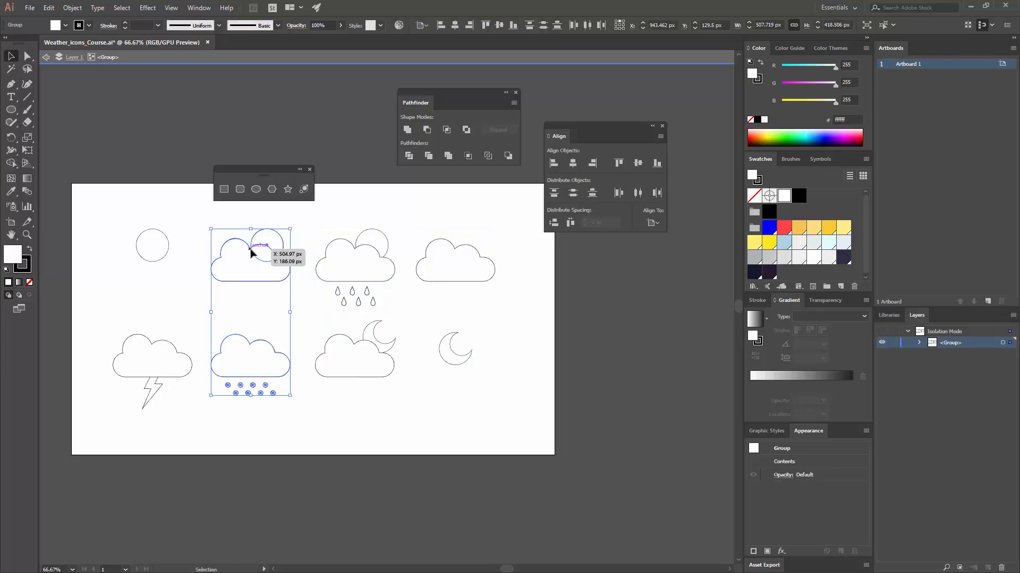
pyautogui.moveTo(251, 249); pyautogui.dragTo(252, 250)
pyautogui.hotkey('ctrl', 'z')
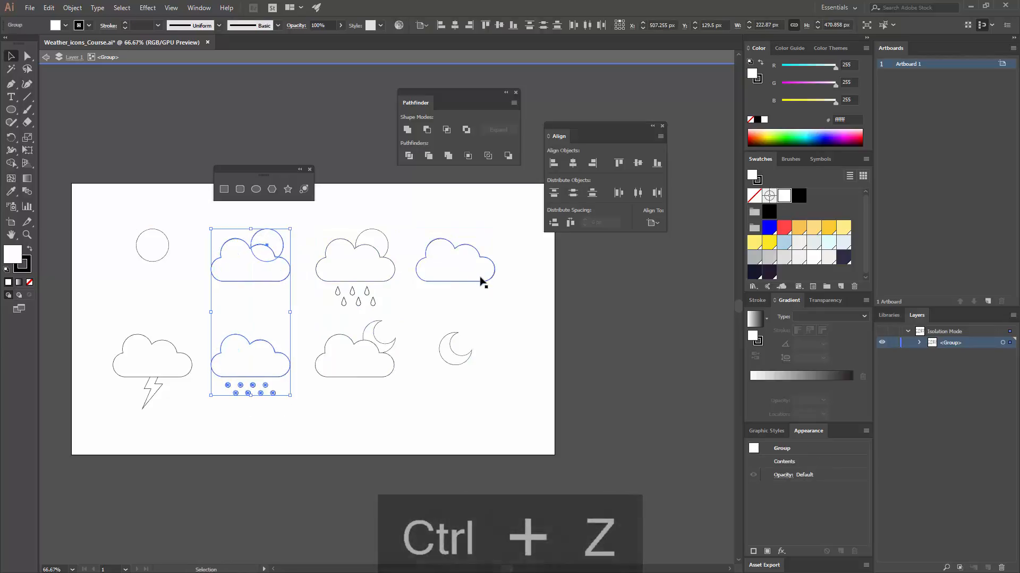
# - Nudge the plain cloud and standalone moon column about 2 px right and leave group isolation
pyautogui.click(480, 277)
pyautogui.click(501, 365)
pyautogui.moveTo(487, 374); pyautogui.dragTo(443, 269)
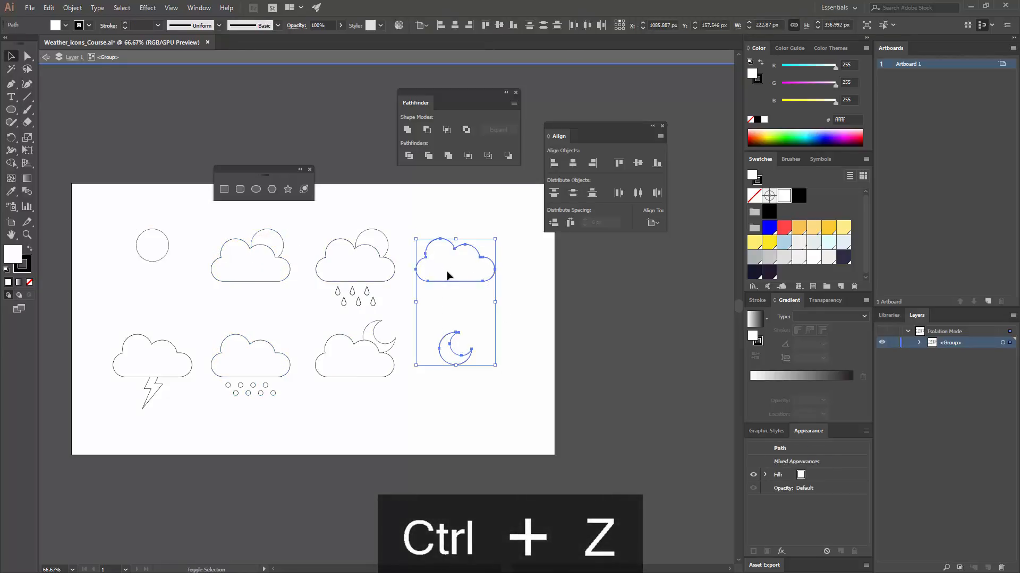
pyautogui.keyDown('shift'); pyautogui.click(448, 276); pyautogui.keyUp('shift')
pyautogui.keyDown('shift'); pyautogui.click(446, 273); pyautogui.keyUp('shift')
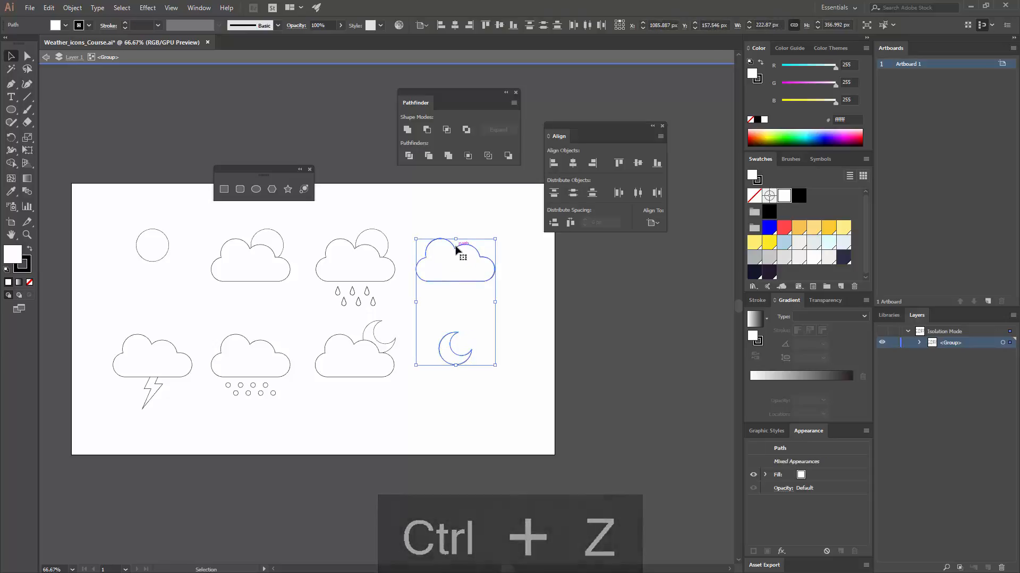
pyautogui.click(533, 328)
pyautogui.doubleClick(519, 376)
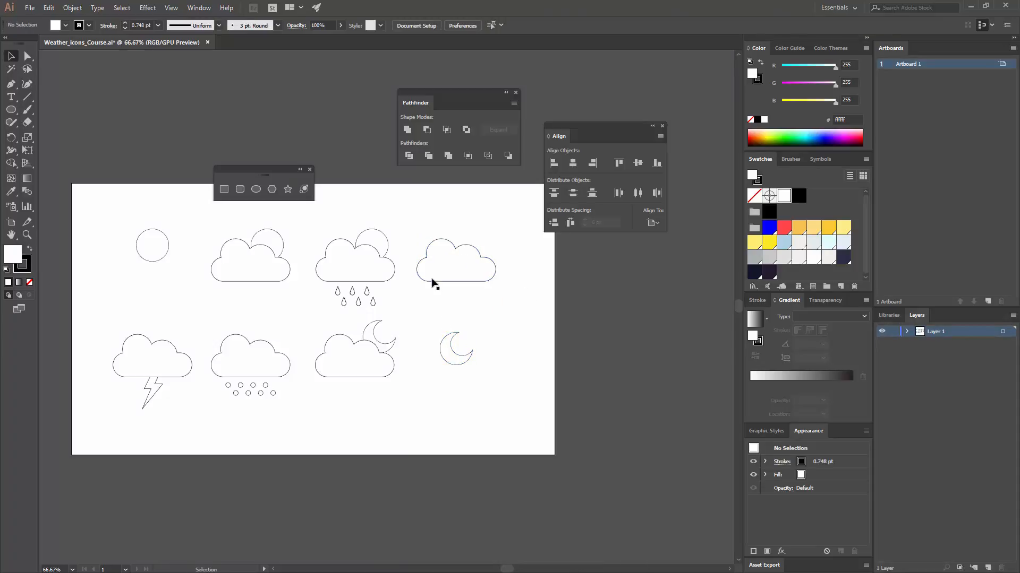
# - Centre the icon group horizontally, aligned to the artboard
pyautogui.click(431, 276)
pyautogui.click(652, 222)
pyautogui.click(679, 259)
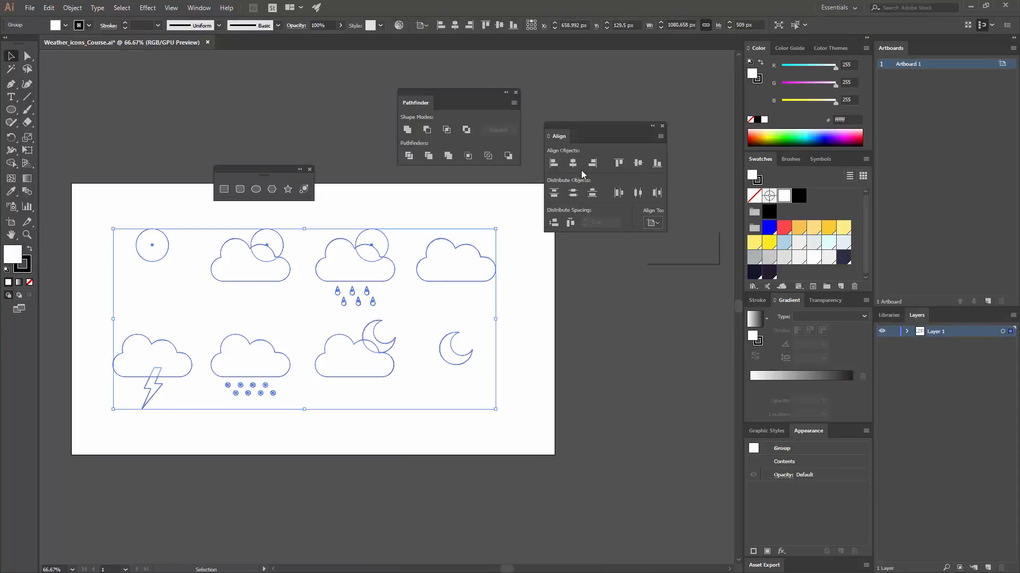
pyautogui.click(572, 163)
pyautogui.click(547, 347)
pyautogui.press('space')
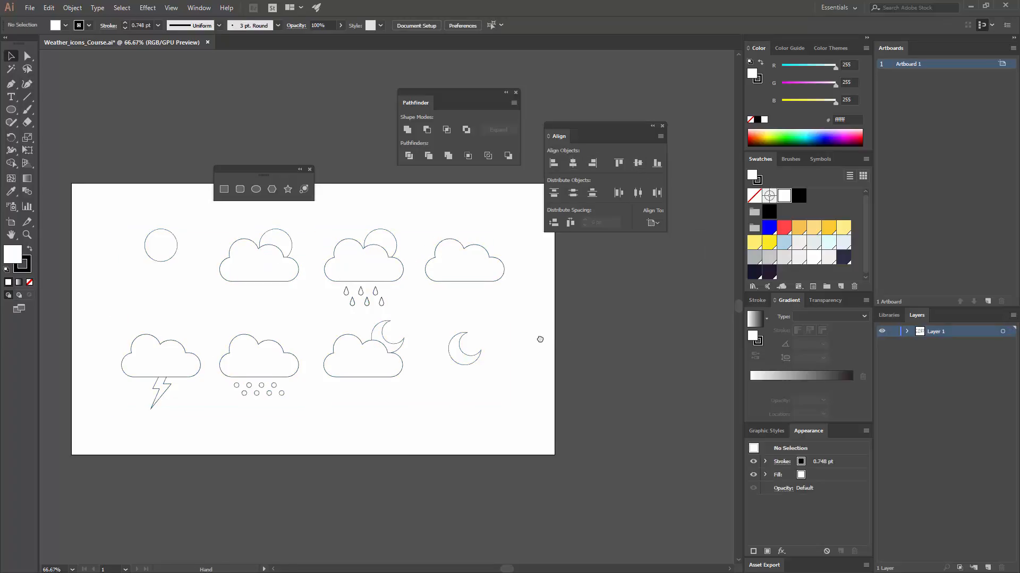
pyautogui.moveTo(542, 338); pyautogui.dragTo(532, 352)
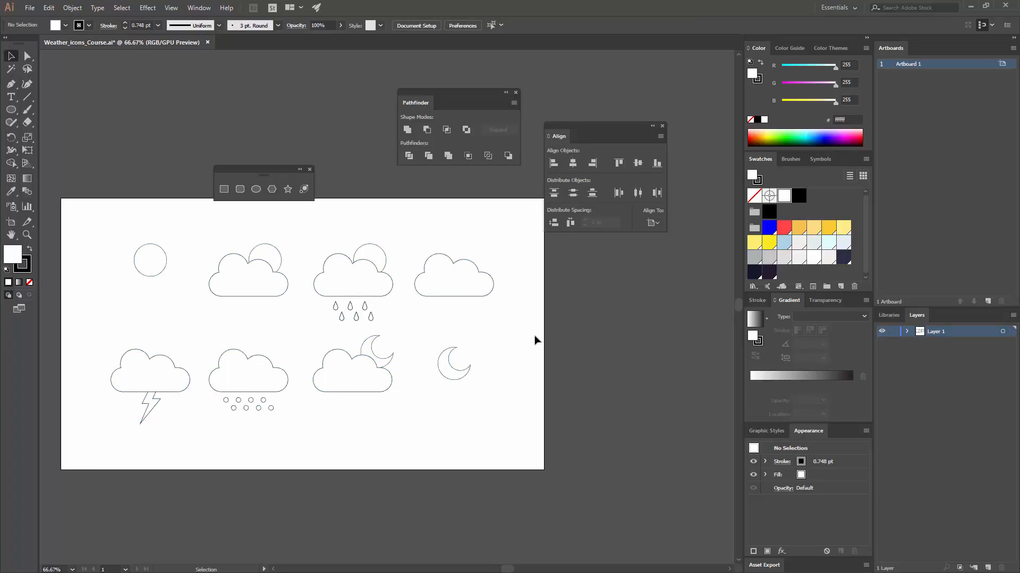